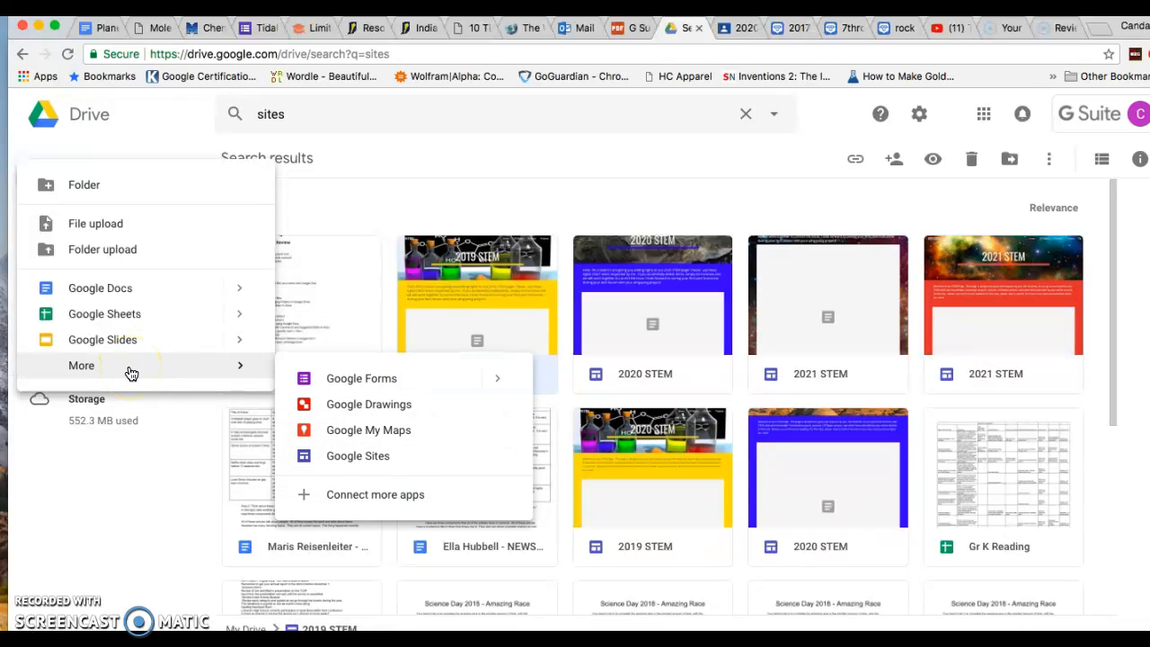
# Create a new blank Google Form from Drive's New menu, opening as 'Untitled form'
pyautogui.click(313, 380)
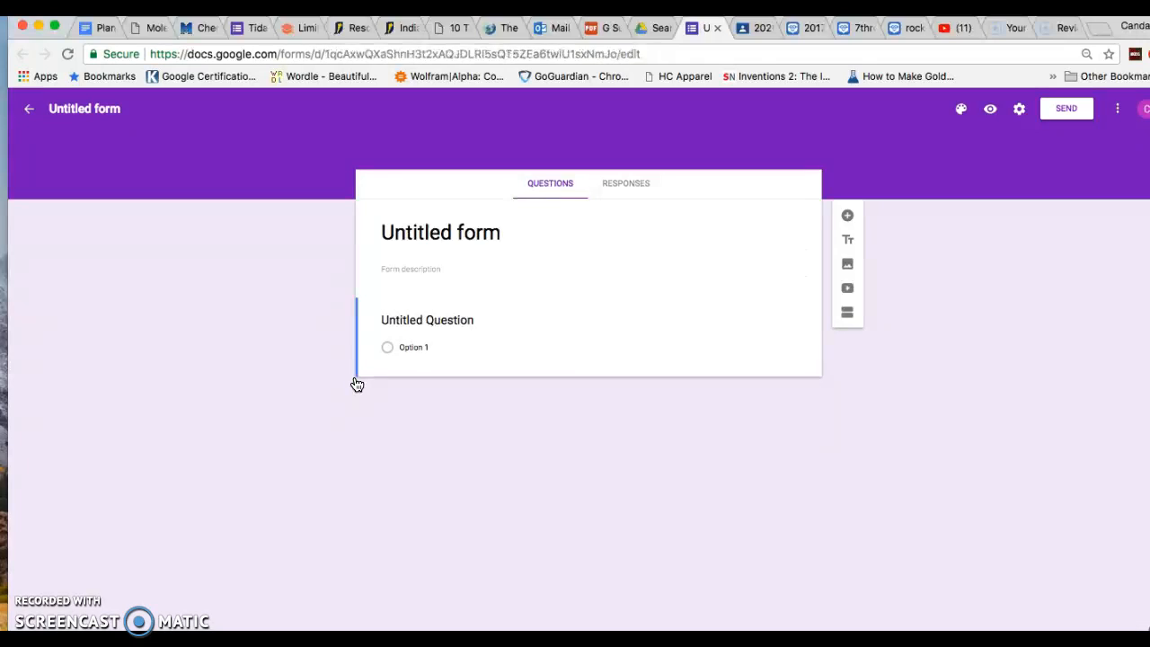
# Rename the file to 'Mrs. Mc's Rock Story' and retitle the form heading 'True Story Title'
pyautogui.click(107, 109)
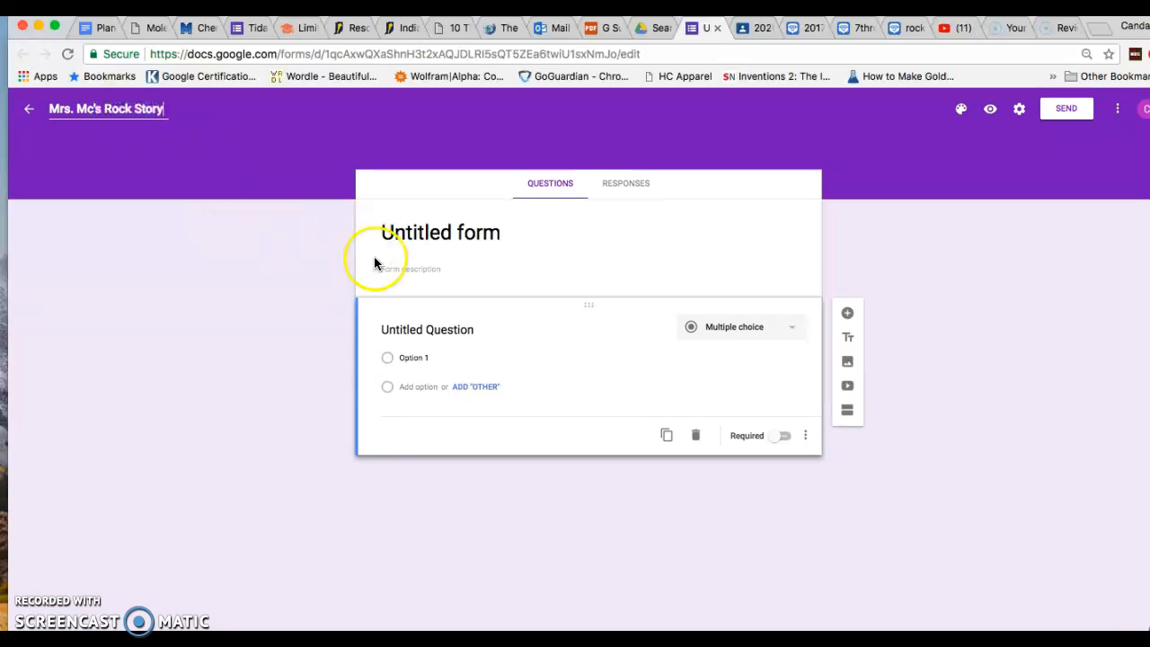
pyautogui.click(489, 247)
pyautogui.tripleClick(500, 229)
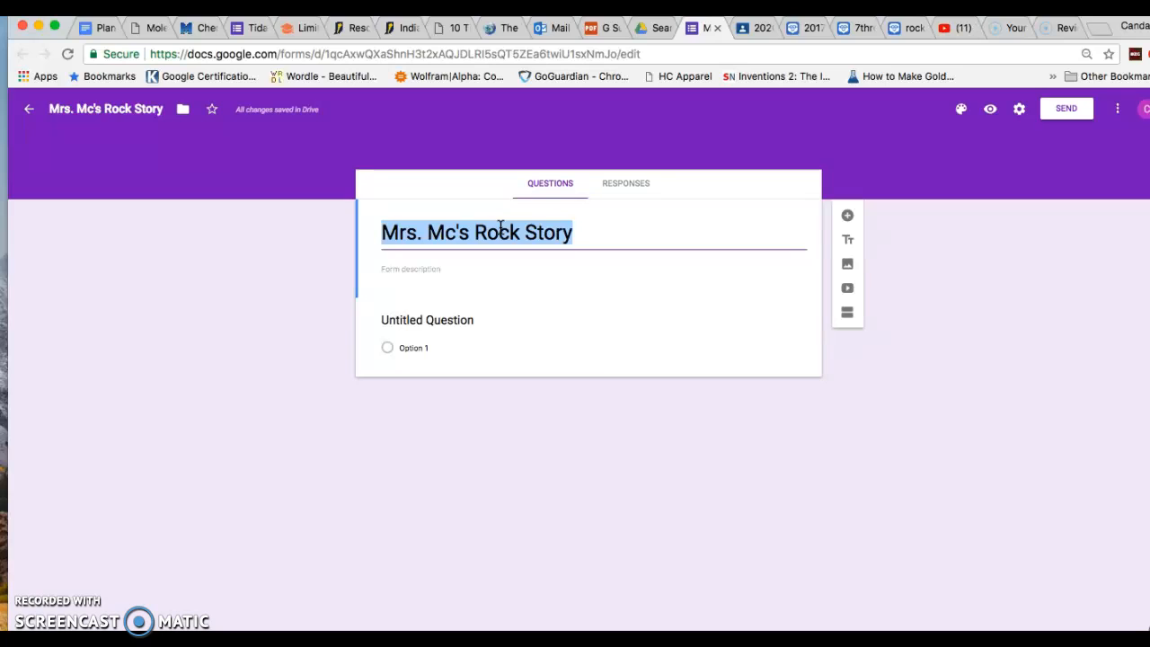
pyautogui.write('True Story Title')
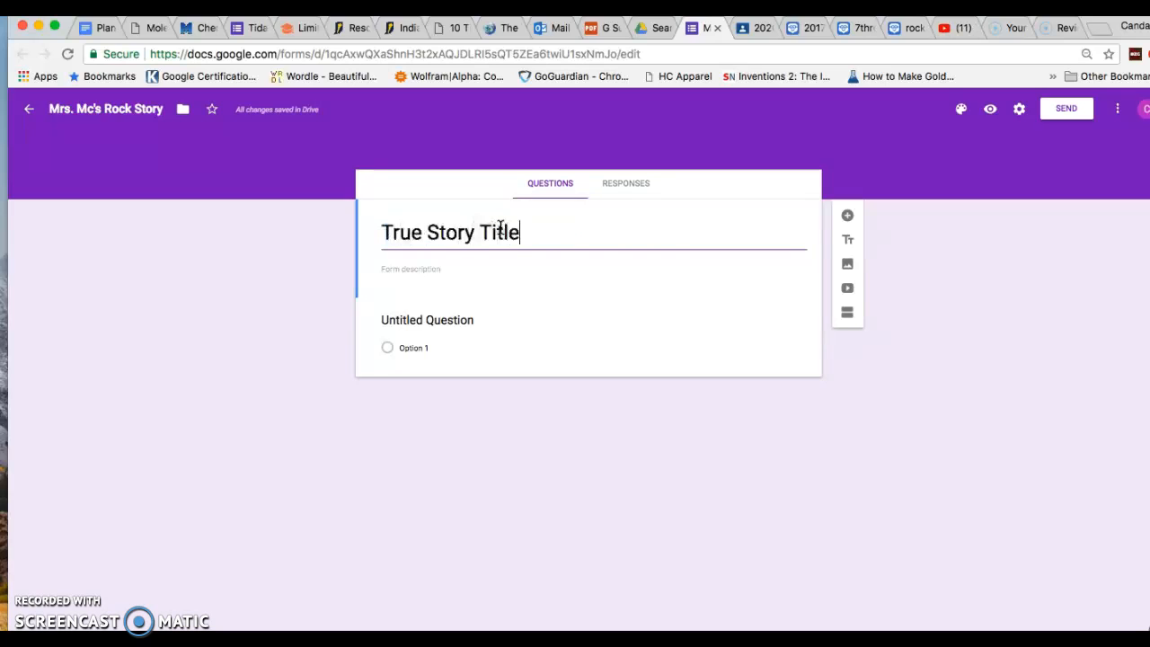
pyautogui.click(641, 240)
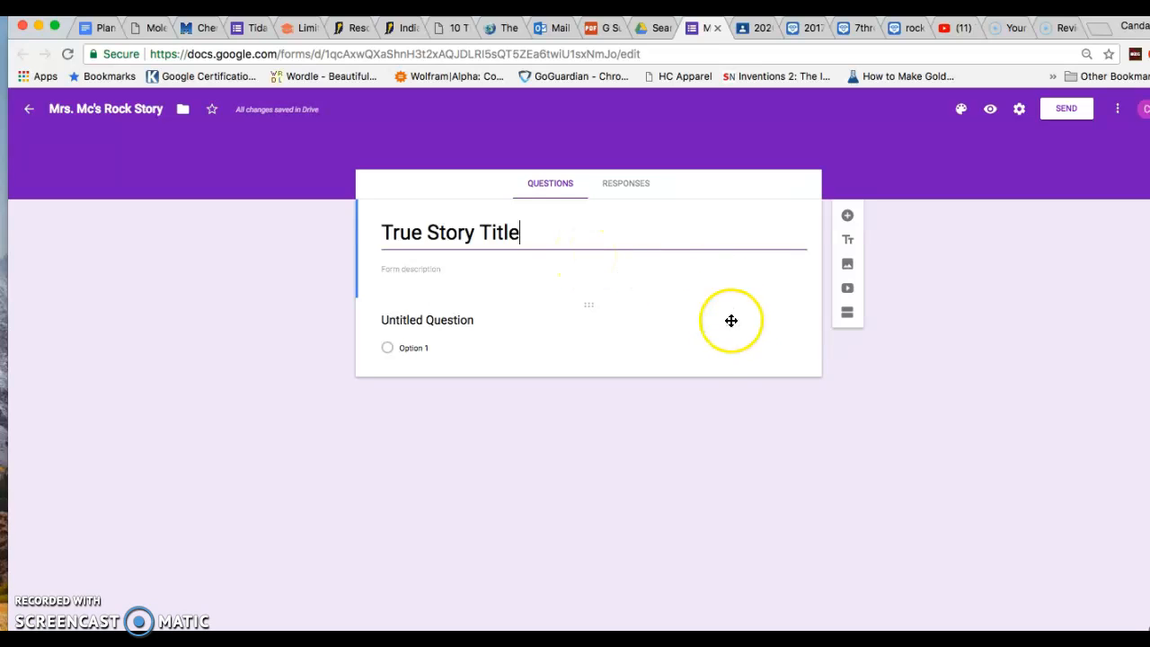
# Preview the form, then bring up the theme's header image gallery
pyautogui.click(990, 109)
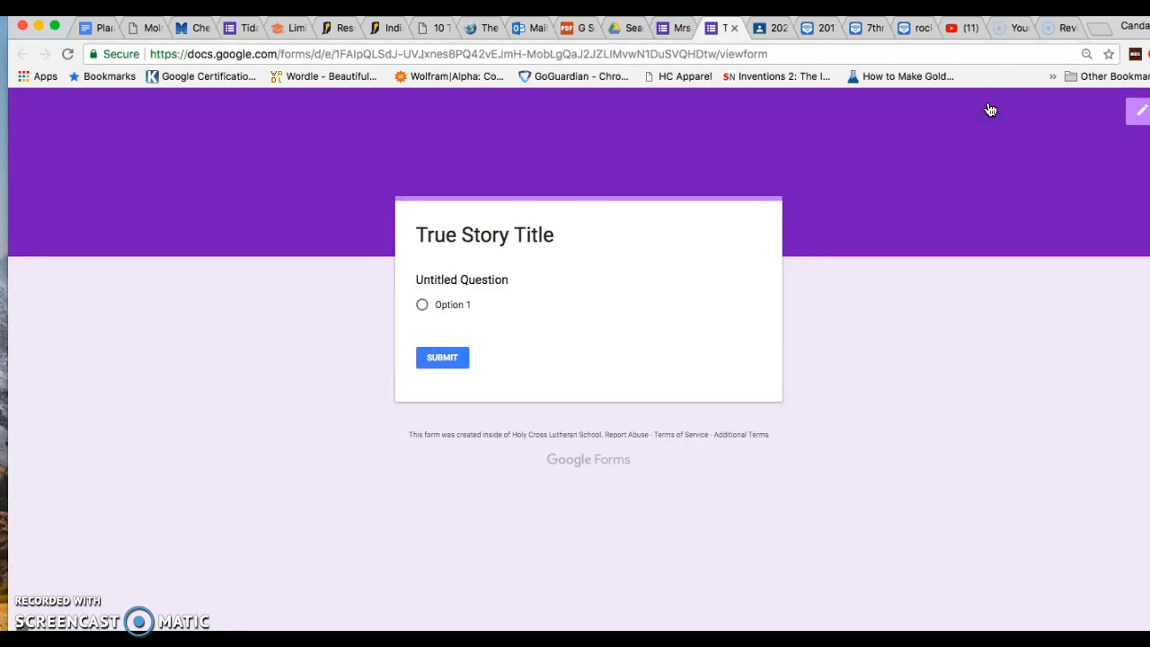
pyautogui.click(734, 27)
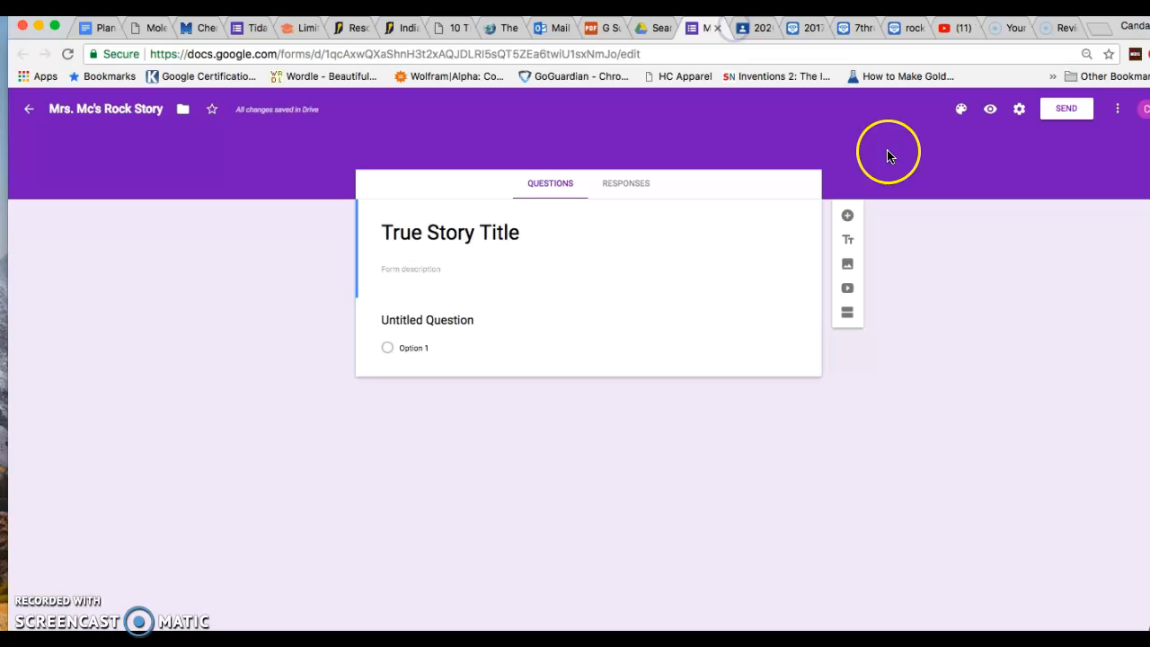
pyautogui.click(960, 110)
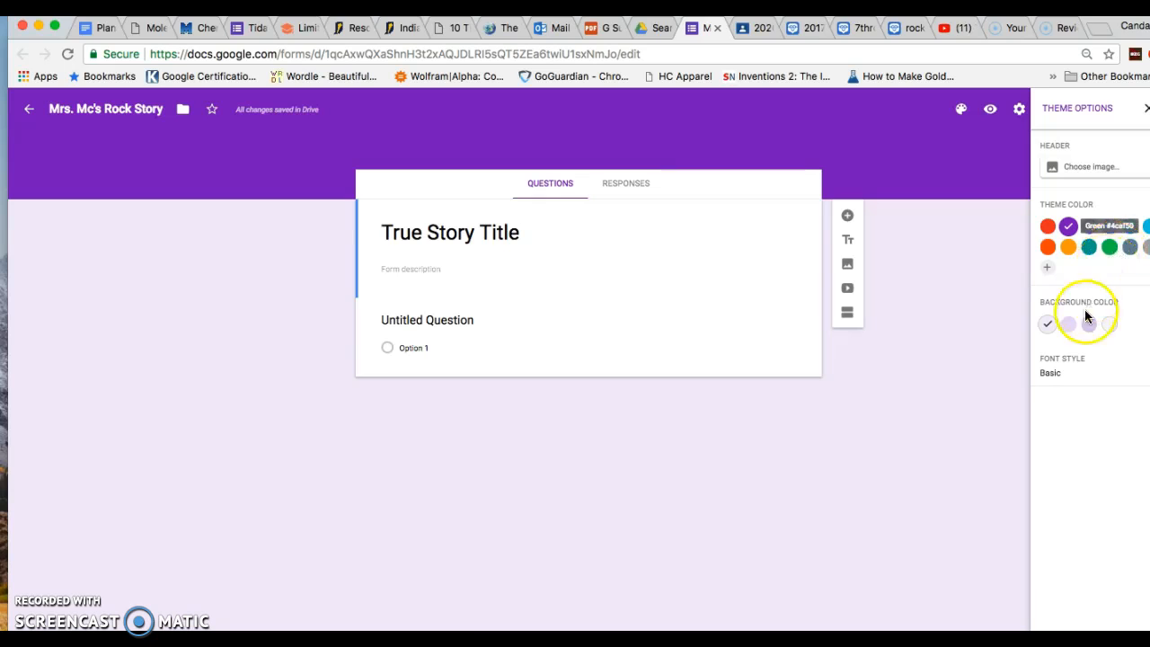
pyautogui.click(1088, 166)
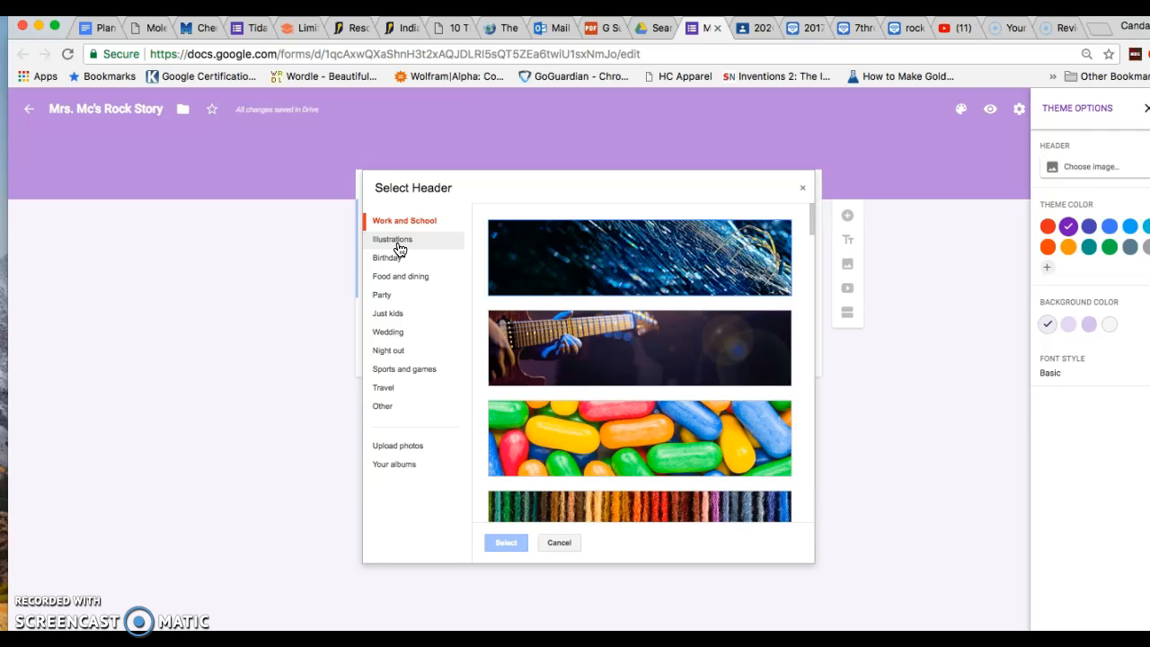
# Browse the header image categories, including Illustrations
pyautogui.scroll(-10, 599, 323)
pyautogui.scroll(-10, 600, 323)
pyautogui.click(600, 356)
pyautogui.scroll(-10, 601, 357)
pyautogui.scroll(-10, 601, 358)
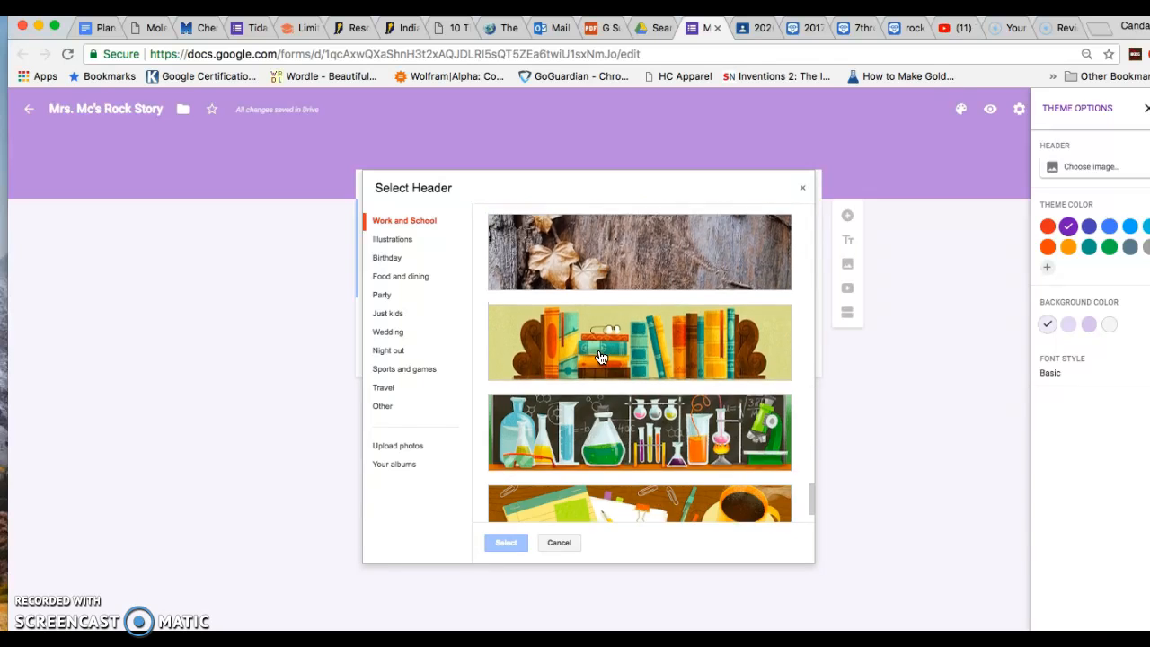
pyautogui.scroll(-2, 601, 358)
pyautogui.scroll(2, 601, 358)
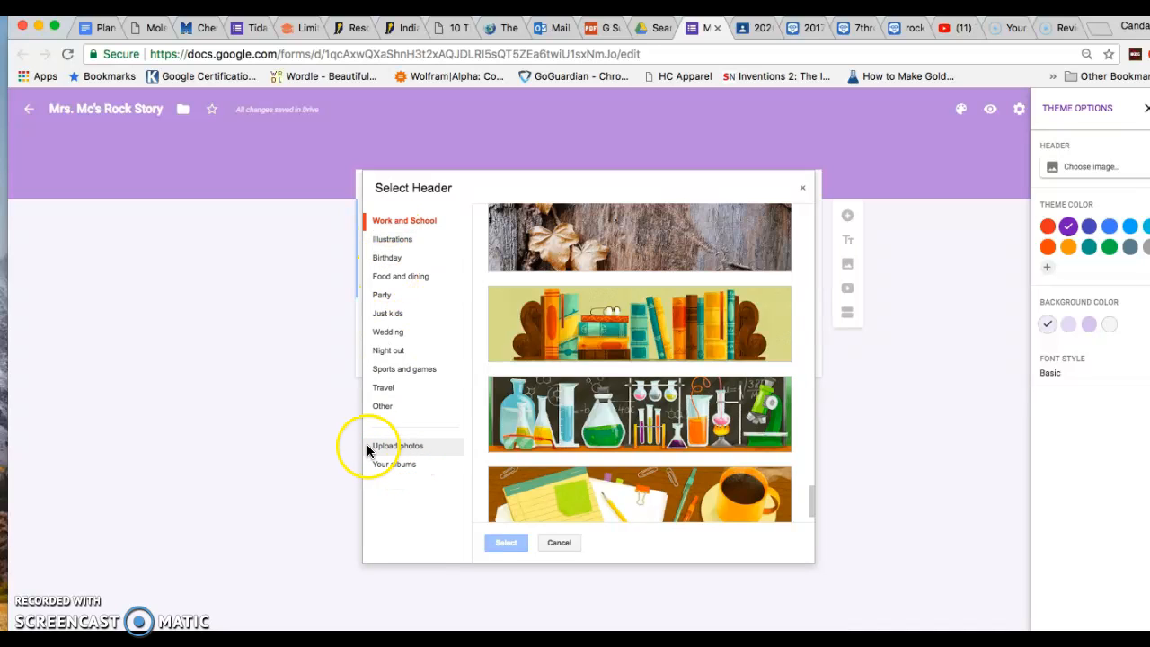
pyautogui.click(404, 242)
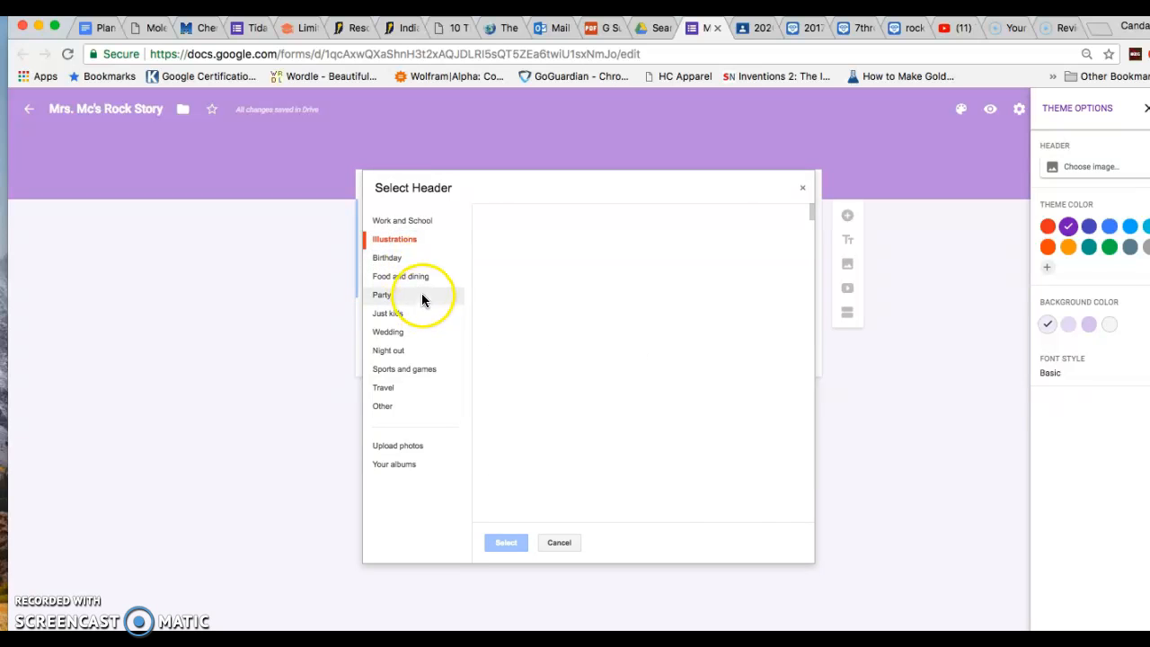
pyautogui.scroll(-9, 680, 335)
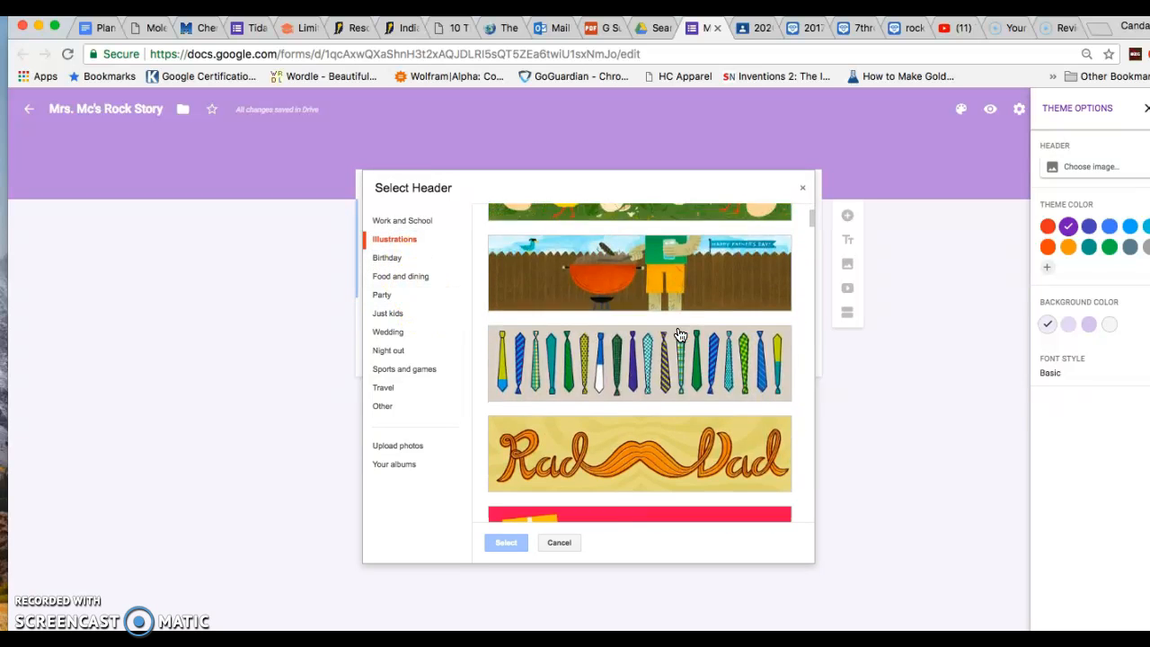
pyautogui.scroll(-4, 680, 334)
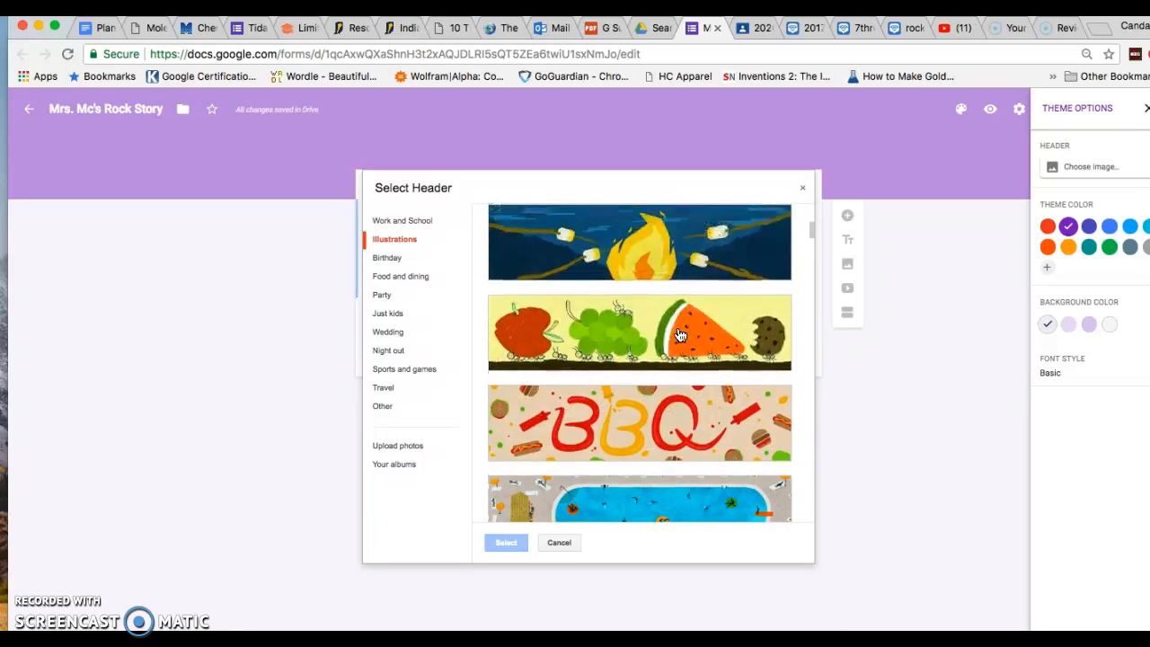
pyautogui.scroll(-10, 680, 334)
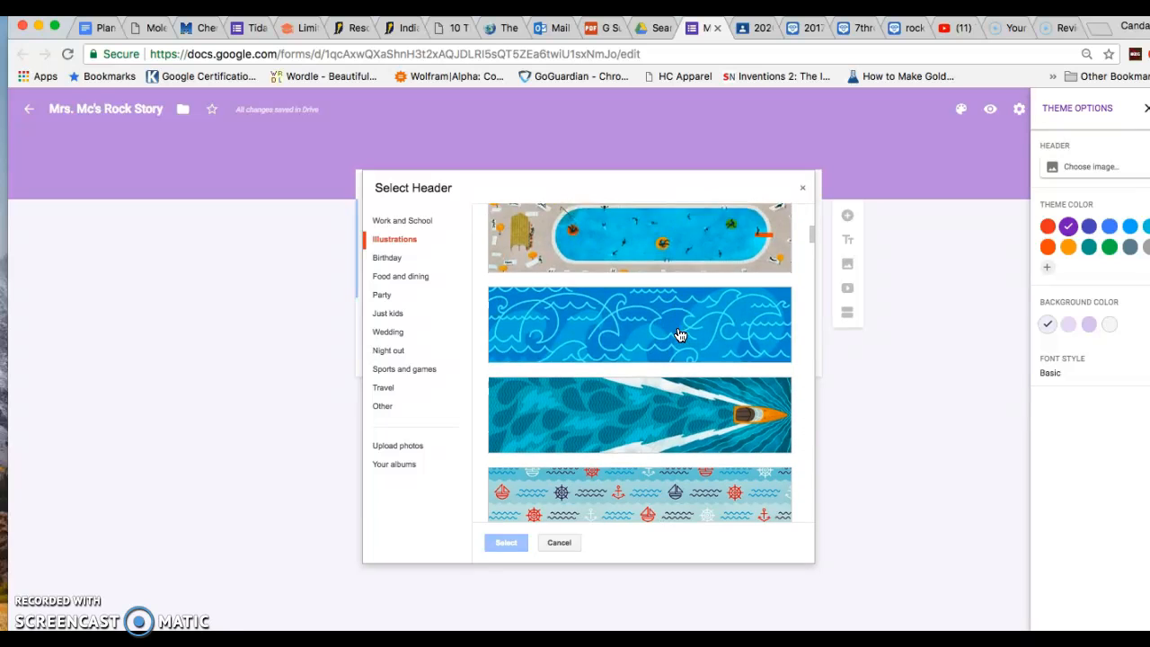
pyautogui.scroll(-2, 680, 334)
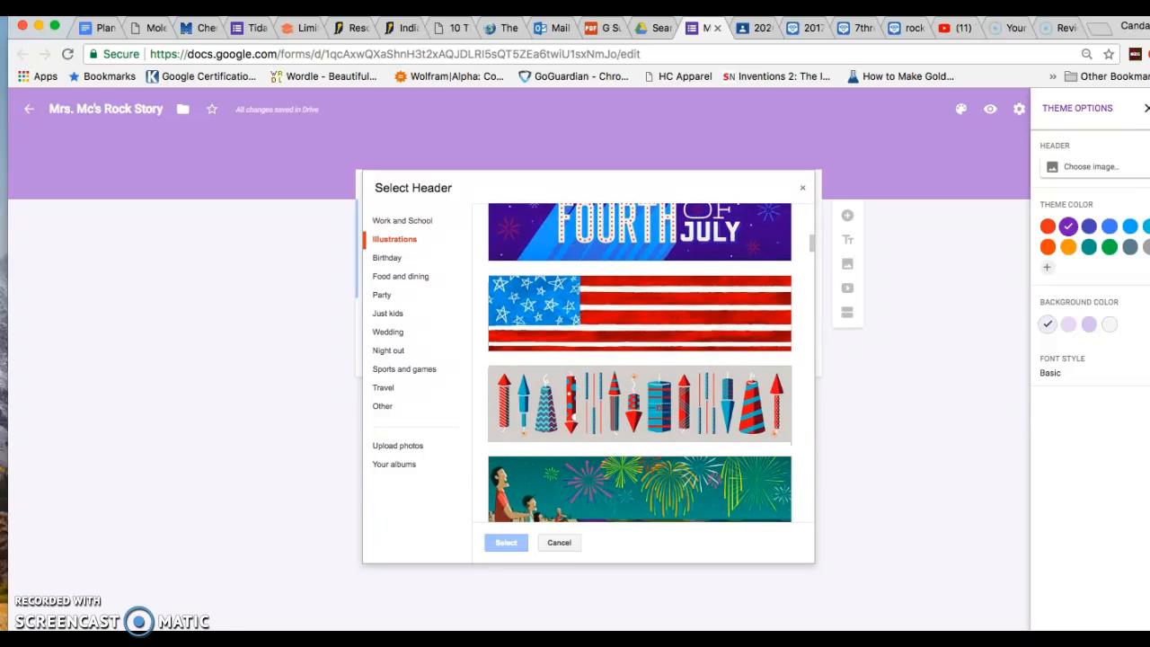
# Set the Travel rocky river photo as header and apply an olive green theme colour
pyautogui.click(384, 387)
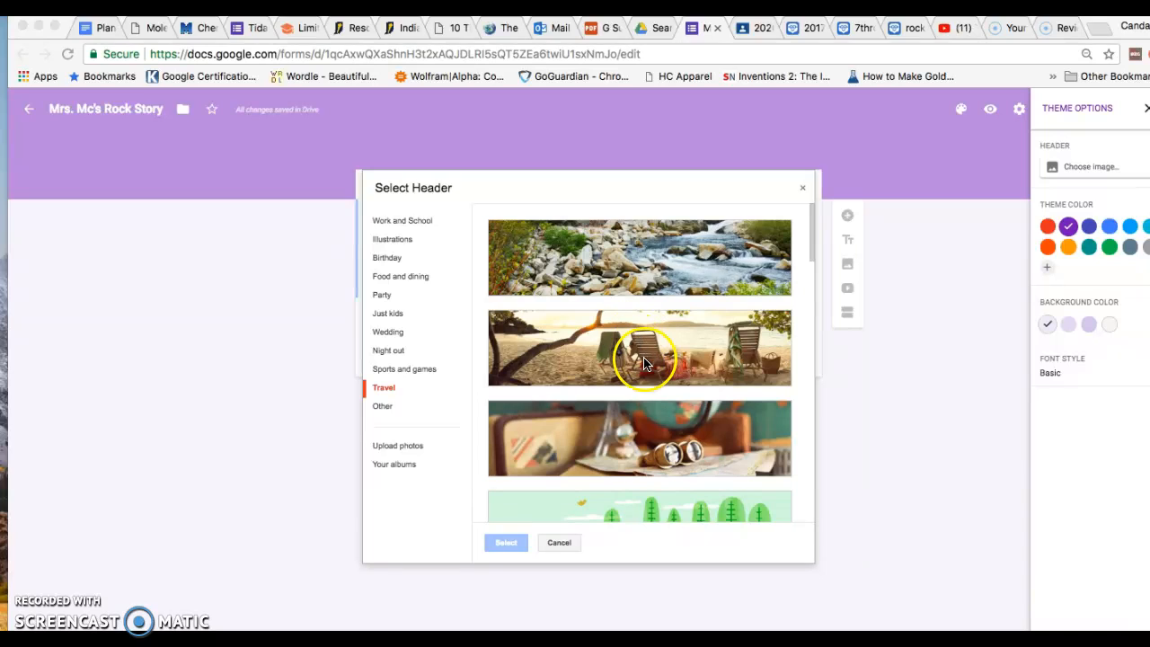
pyautogui.click(654, 259)
pyautogui.click(653, 259)
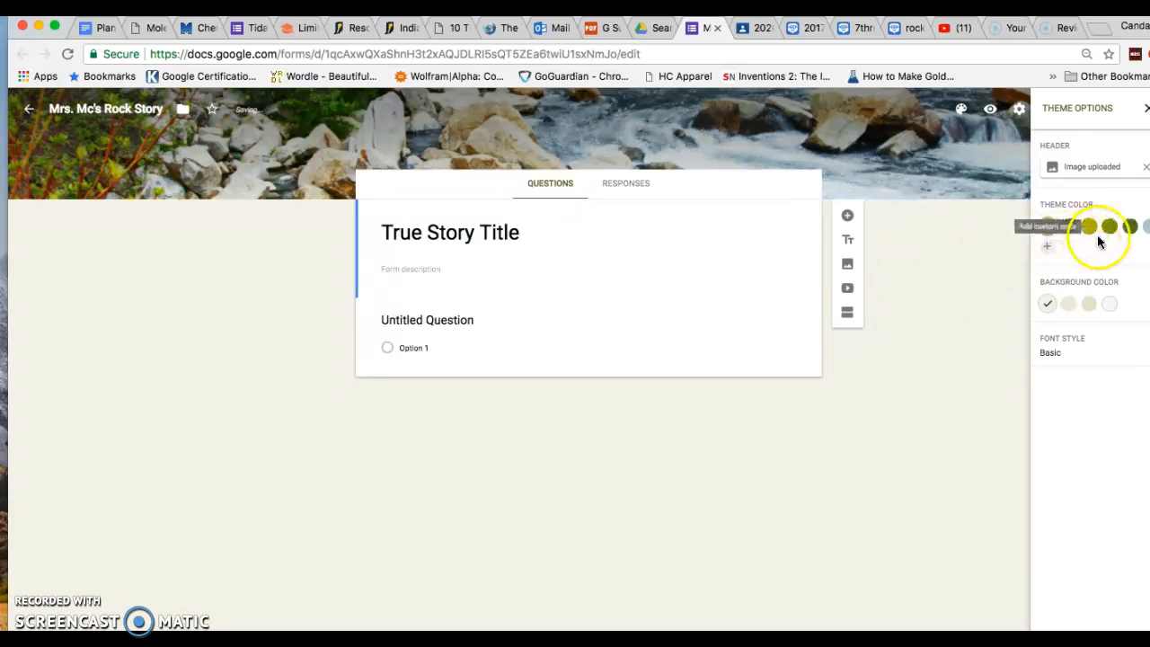
pyautogui.click(1068, 225)
pyautogui.click(1129, 225)
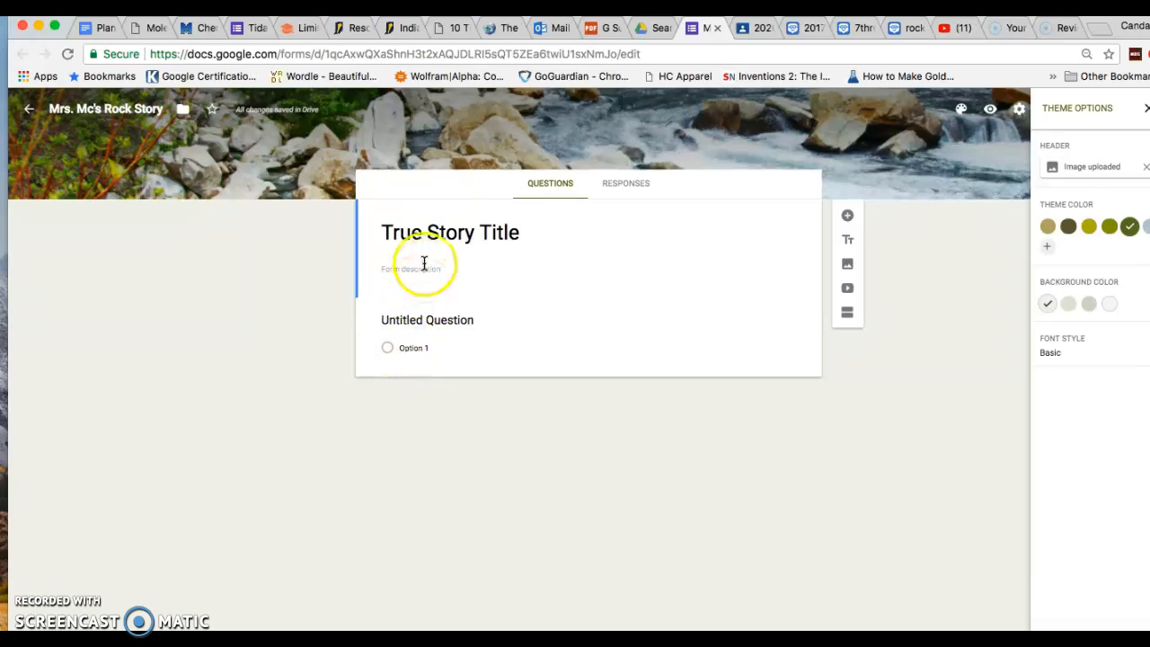
# Enter 'Life was great as a baby ....' as the first question's title
pyautogui.click(432, 323)
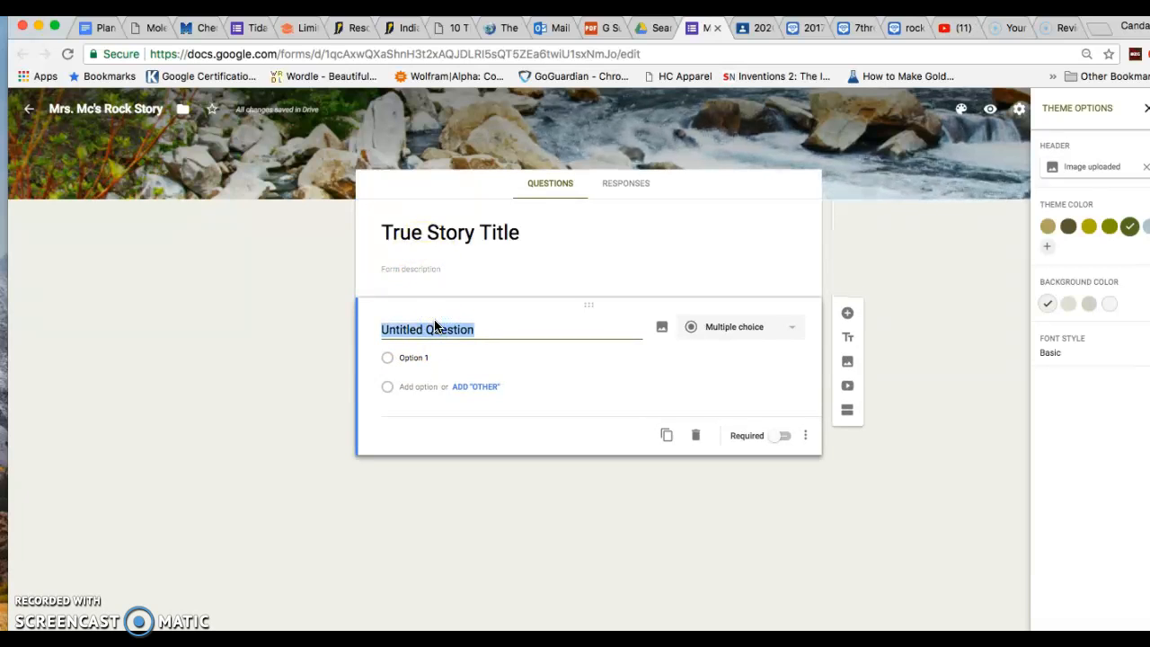
pyautogui.write('Life was')
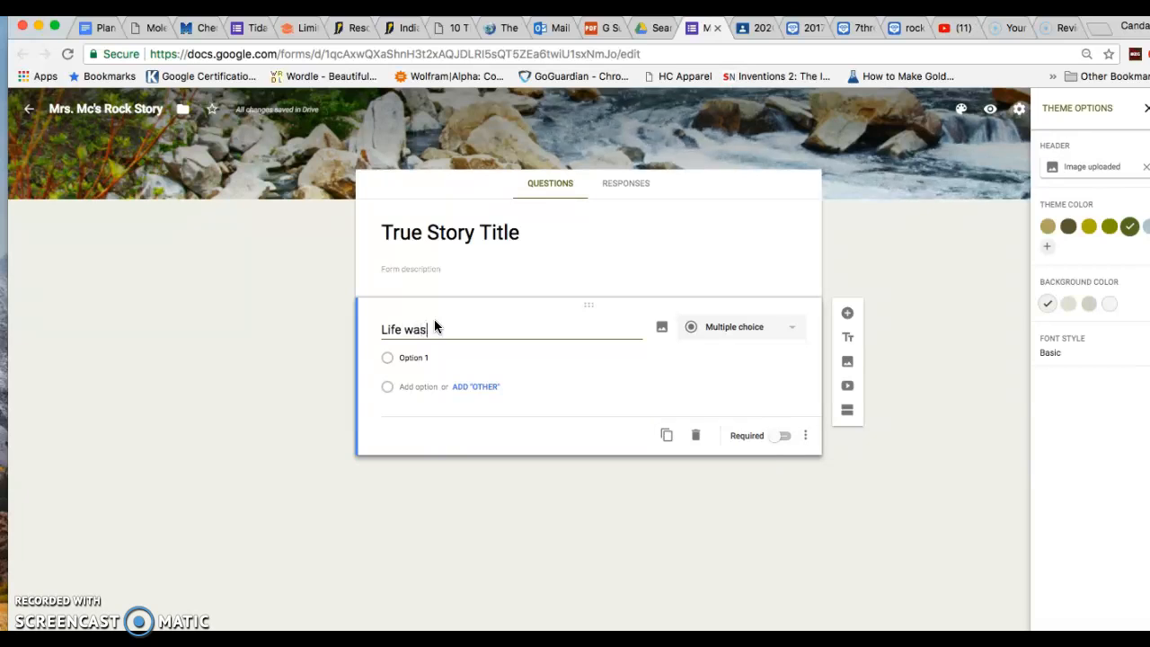
pyautogui.write(' great as a ba')
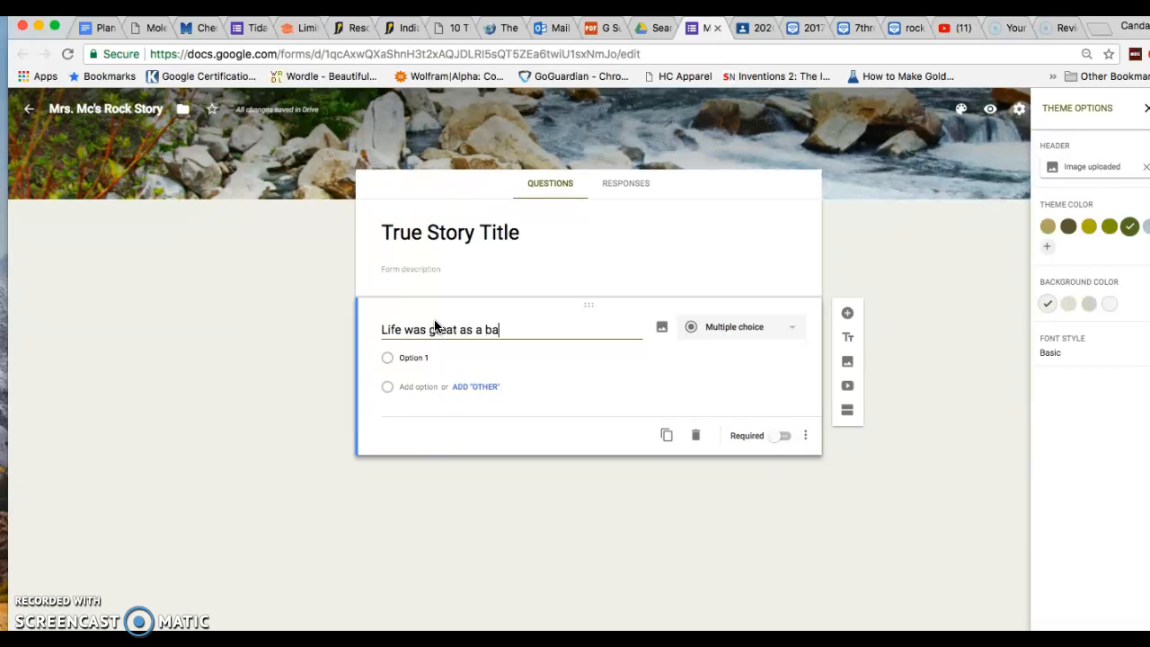
pyautogui.write('by ....')
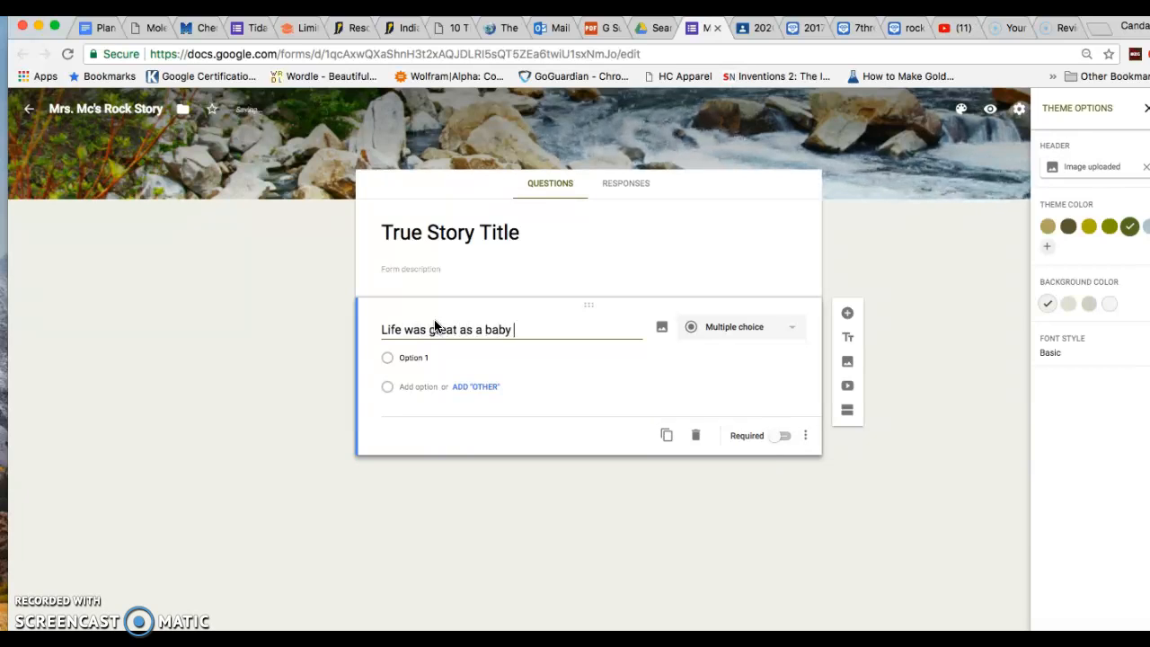
pyautogui.click(644, 325)
# Search Google for 'basalt' in a new tab
pyautogui.press('super+t')
pyautogui.write('basalt')
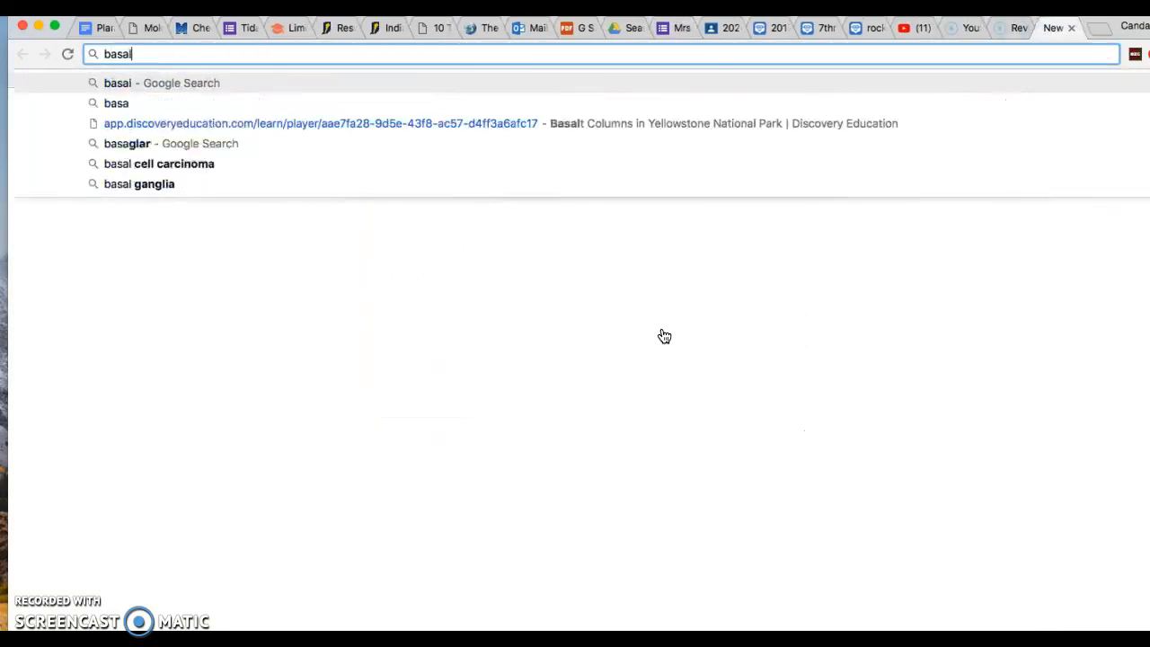
pyautogui.press('Return')
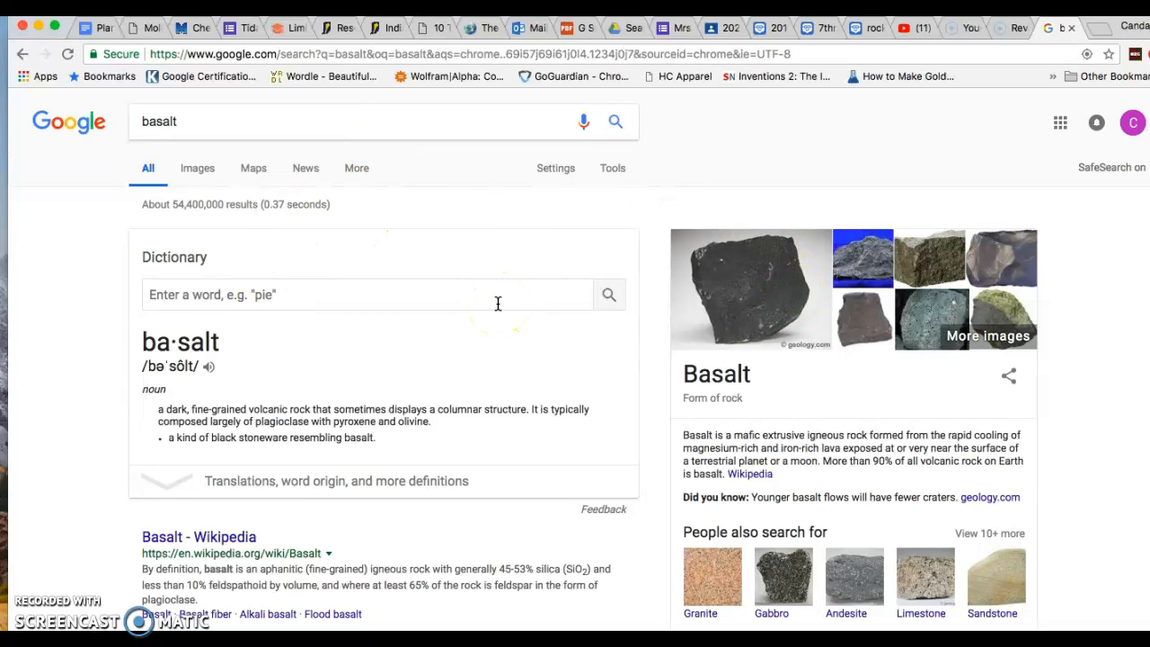
# Open the Sandatlas porous basalt image result and capture a screenshot of it
pyautogui.click(198, 170)
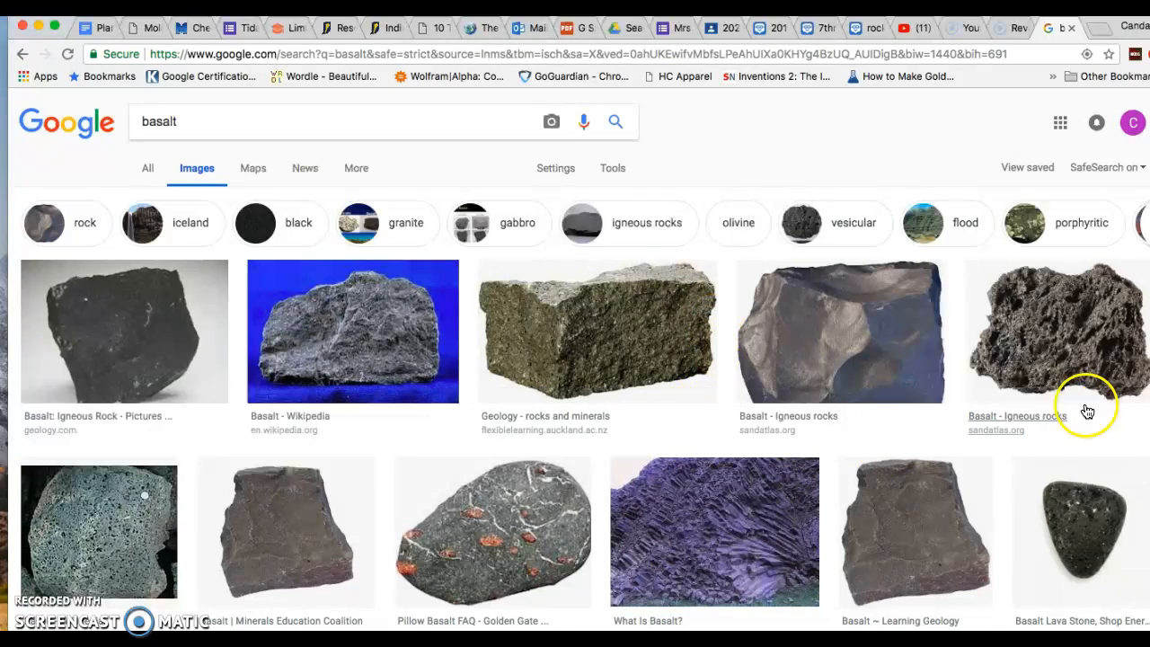
pyautogui.click(1056, 349)
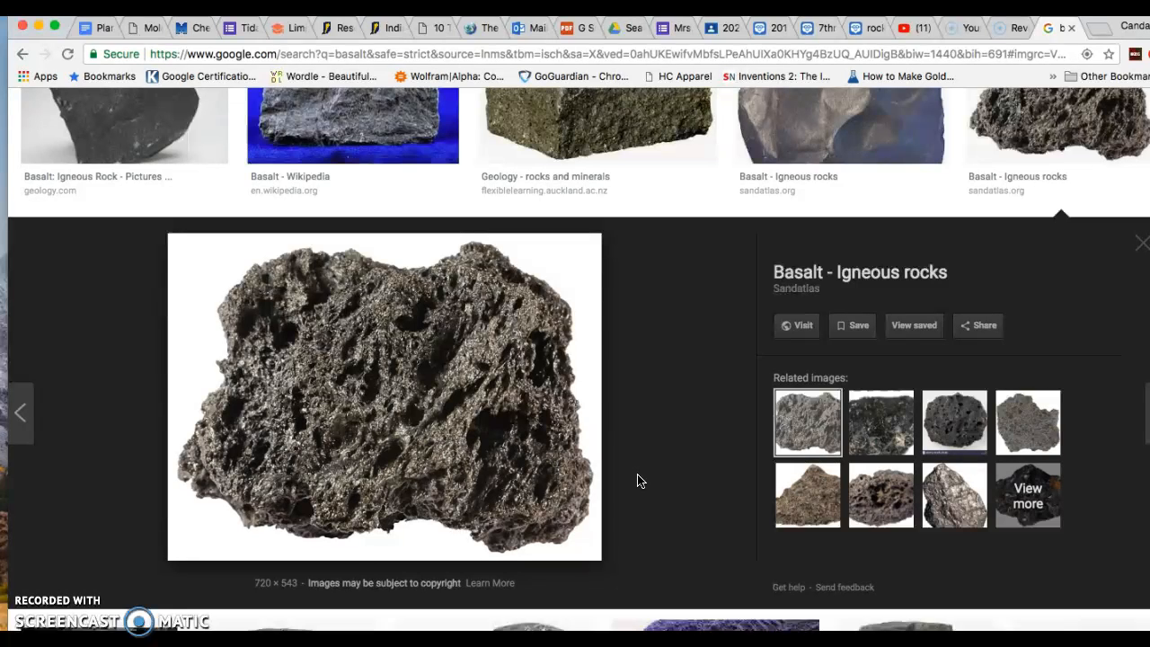
pyautogui.moveTo(170, 236); pyautogui.dragTo(600, 560)
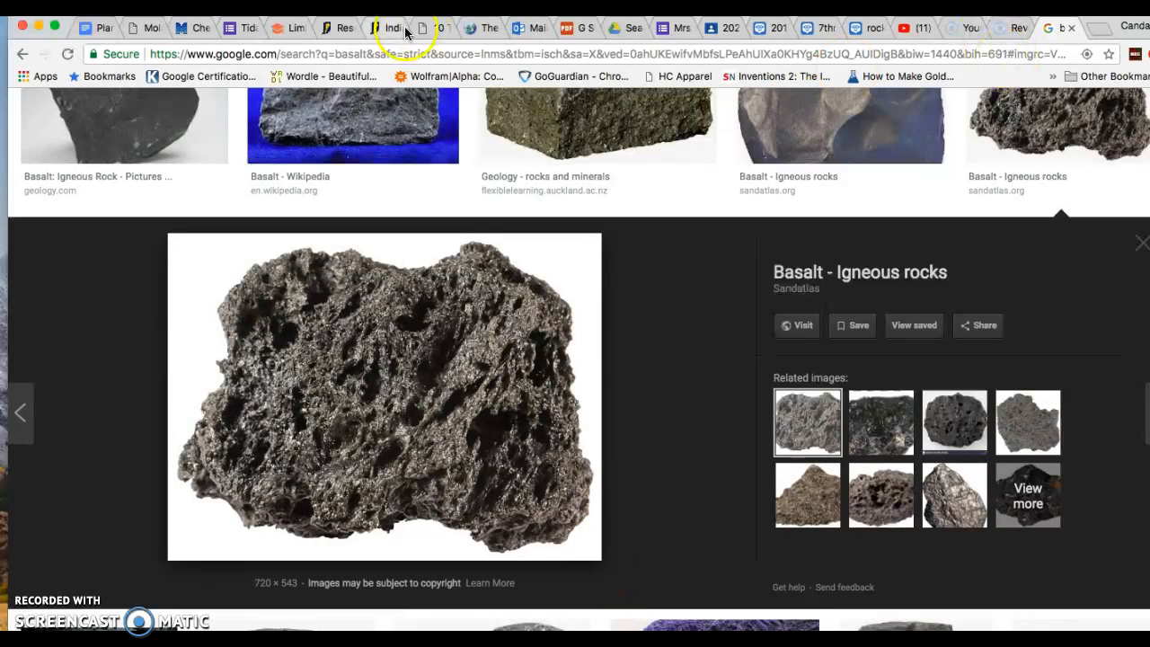
# Upload the basalt rock screenshot from the Desktop as the first question's image
pyautogui.click(675, 28)
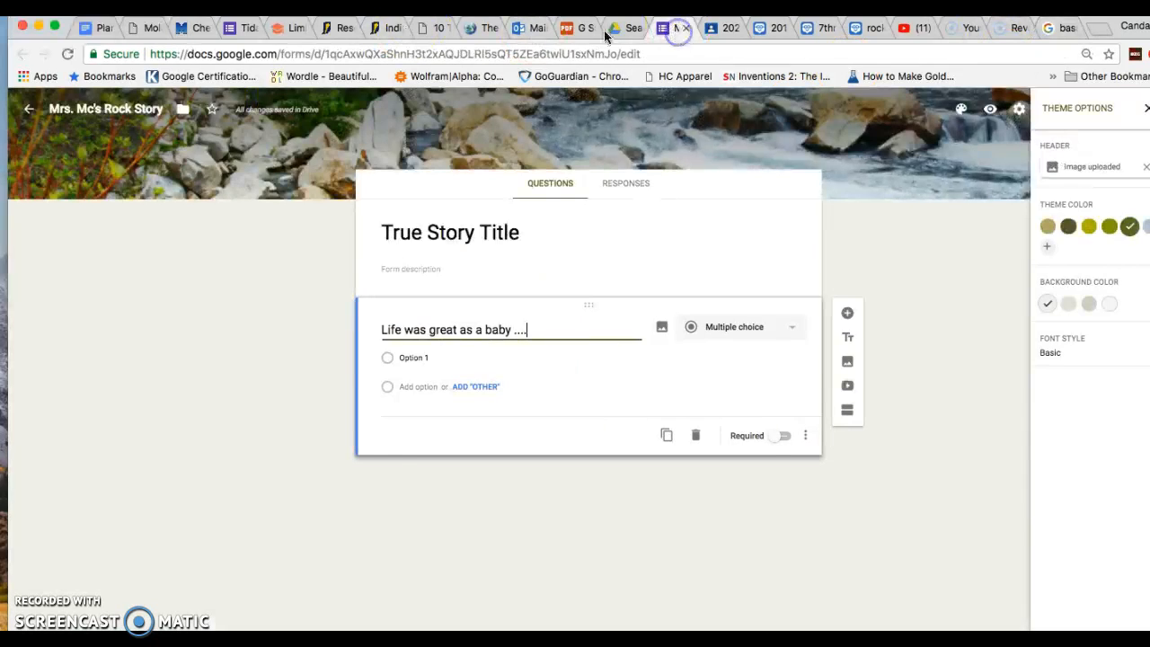
pyautogui.click(664, 329)
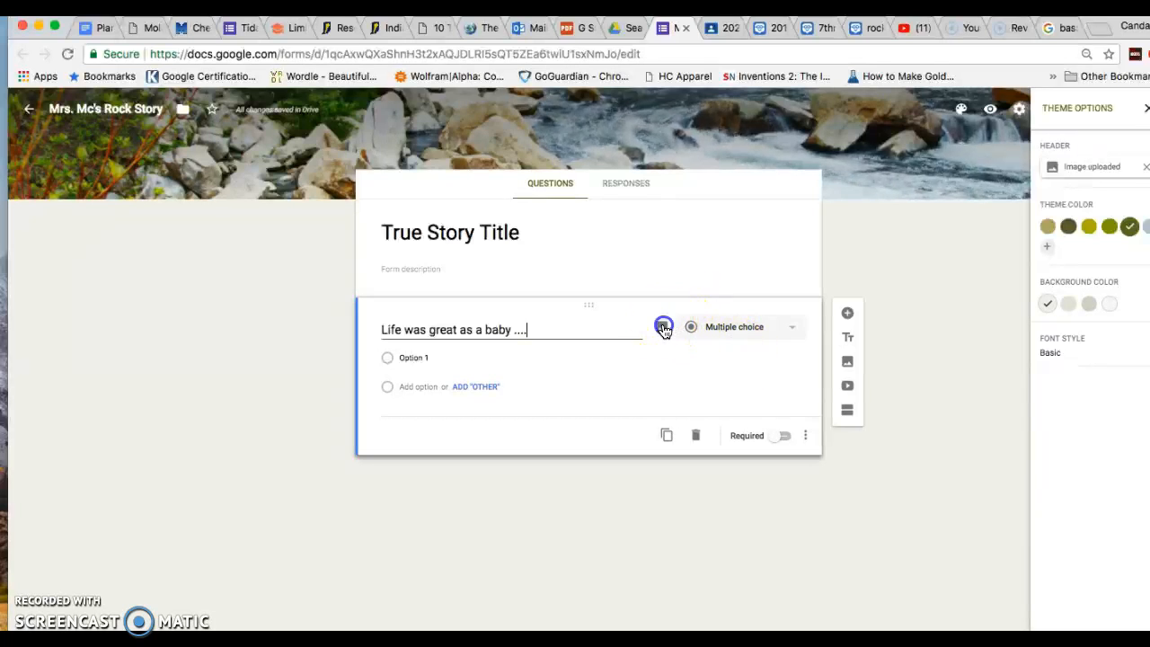
pyautogui.click(593, 396)
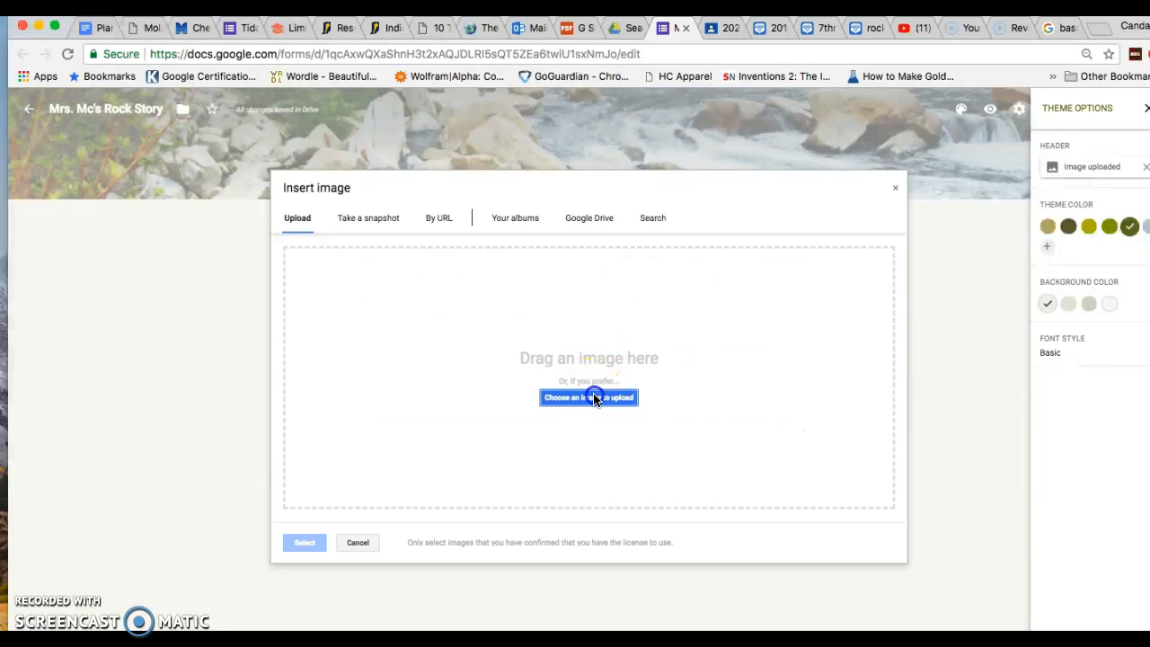
pyautogui.scroll(-1, 548, 256)
pyautogui.scroll(-10, 548, 261)
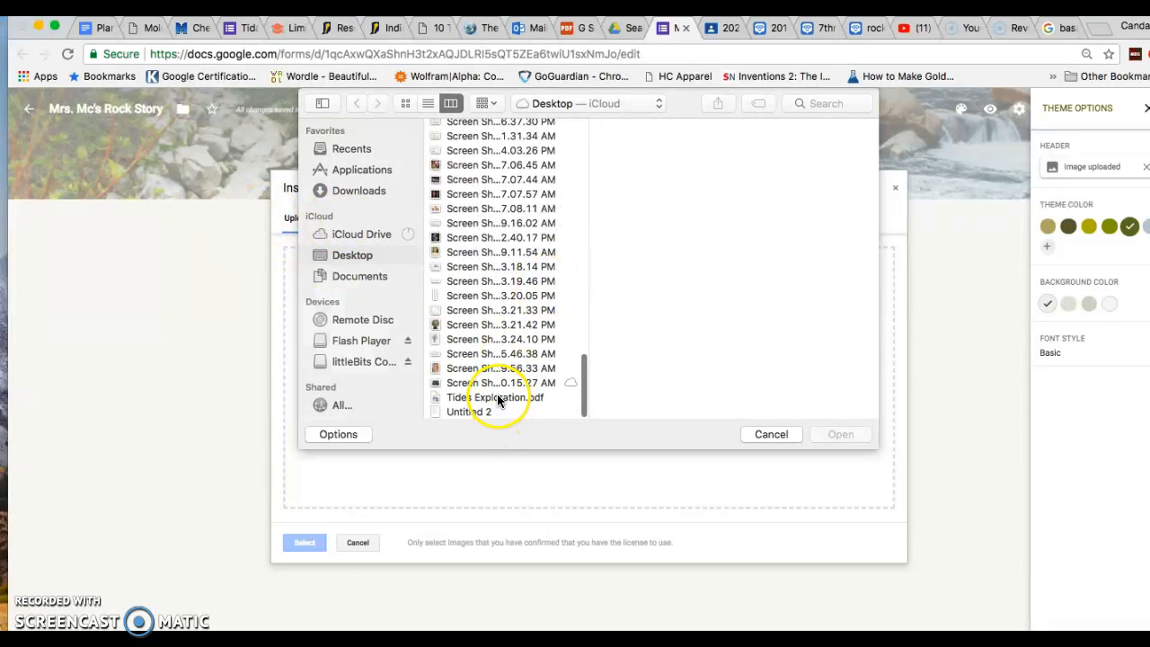
pyautogui.click(483, 411)
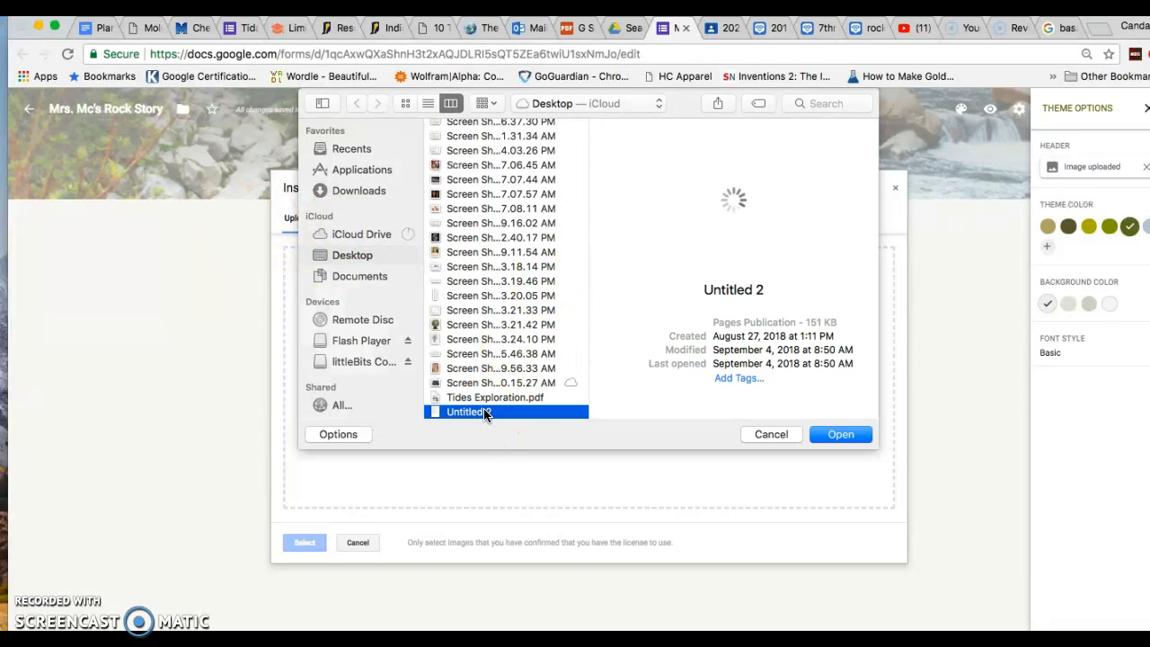
pyautogui.click(838, 435)
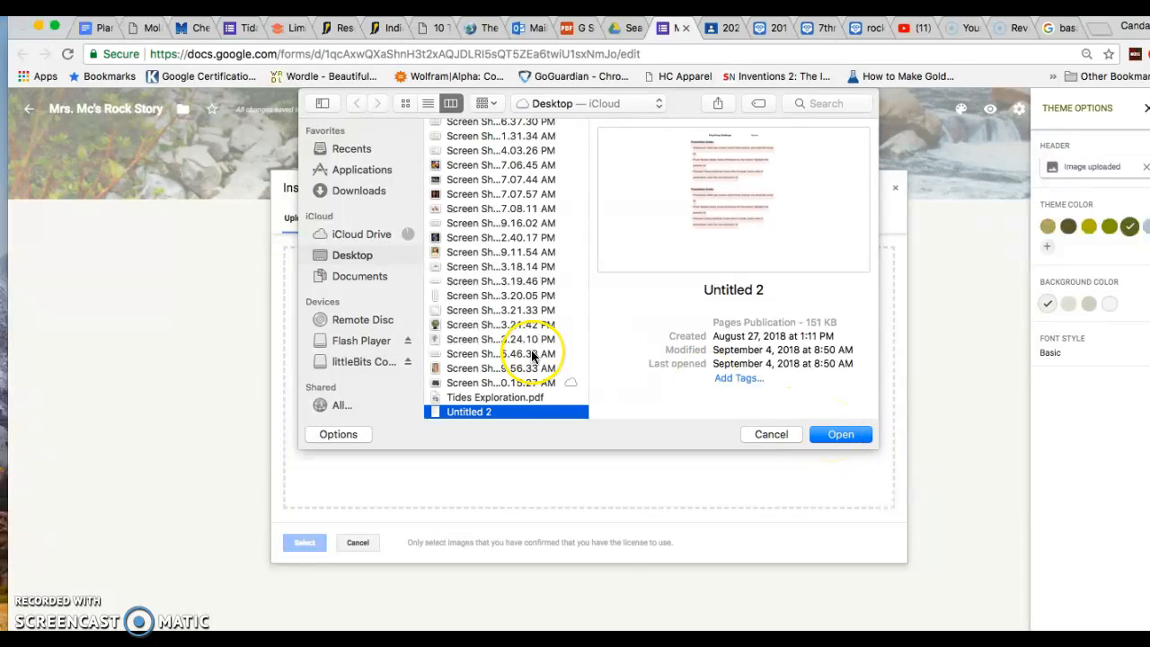
pyautogui.click(496, 384)
pyautogui.click(849, 435)
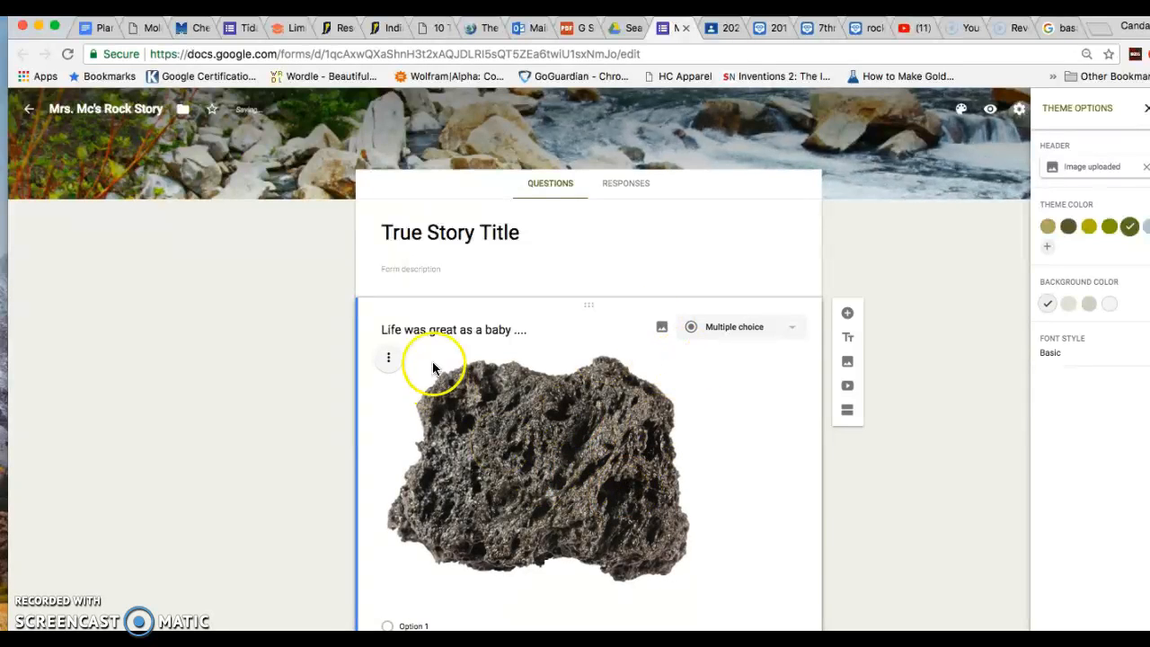
# Write and correct the first answer choice 'I erupt in anger!'
pyautogui.scroll(-3, 584, 436)
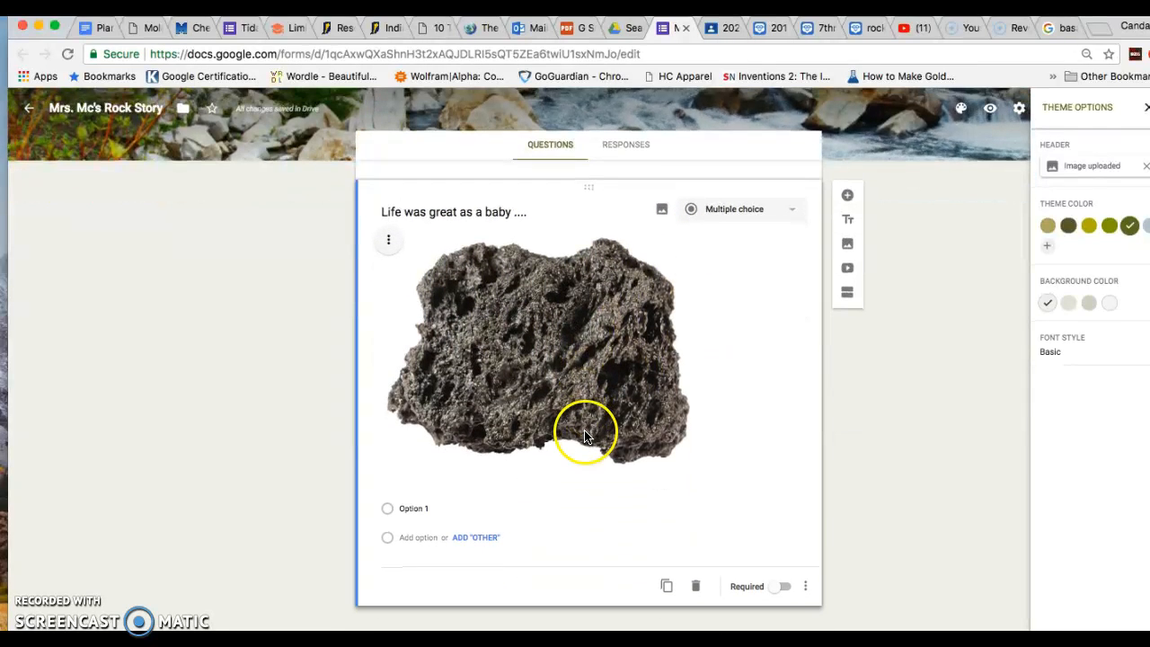
pyautogui.click(453, 509)
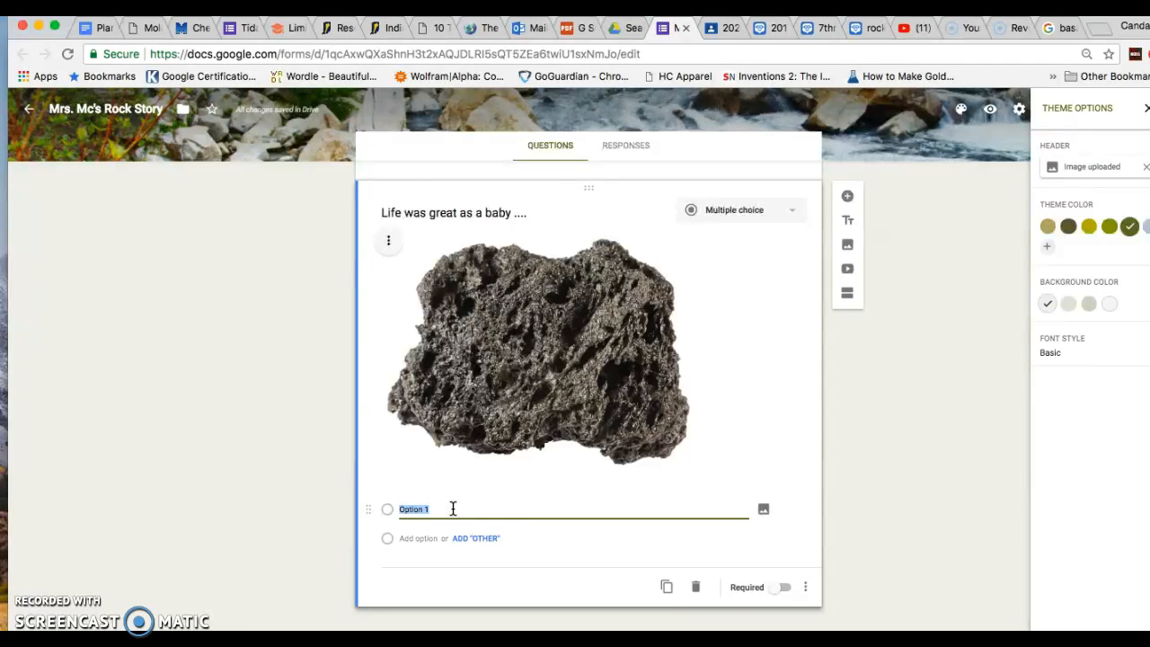
pyautogui.press('BackSpace')
pyautogui.click(416, 538)
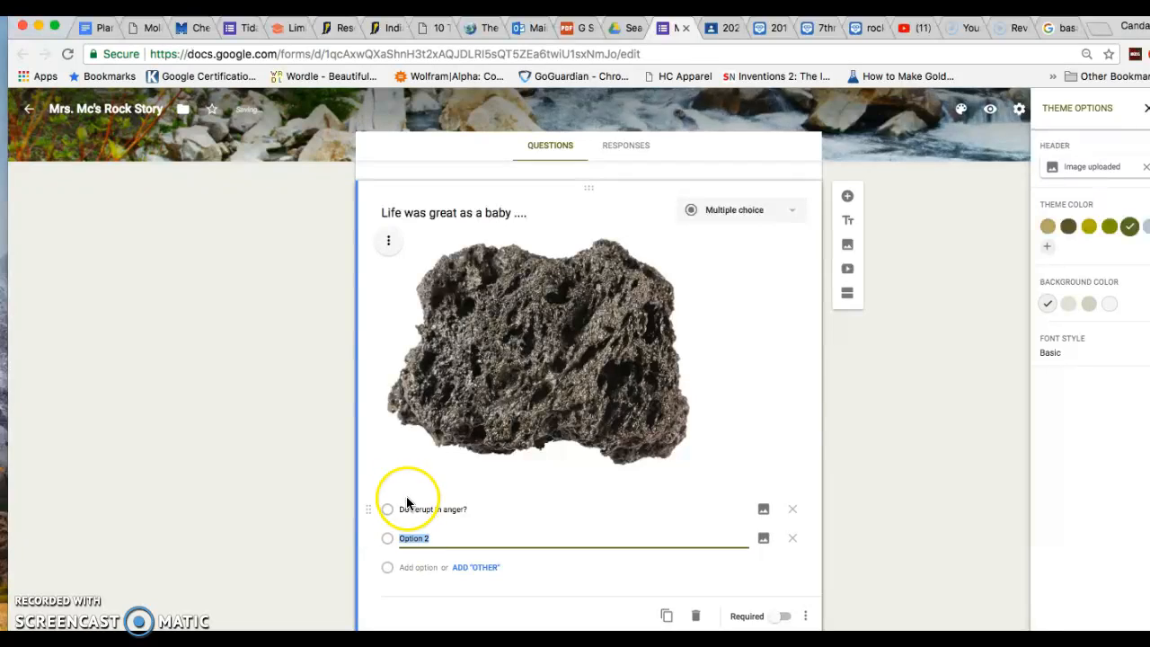
pyautogui.click(407, 508)
pyautogui.click(406, 506)
pyautogui.click(456, 507)
pyautogui.click(463, 508)
# Add the second answer choice 'Go with the flow.'
pyautogui.click(426, 538)
pyautogui.write('Go with the flow.')
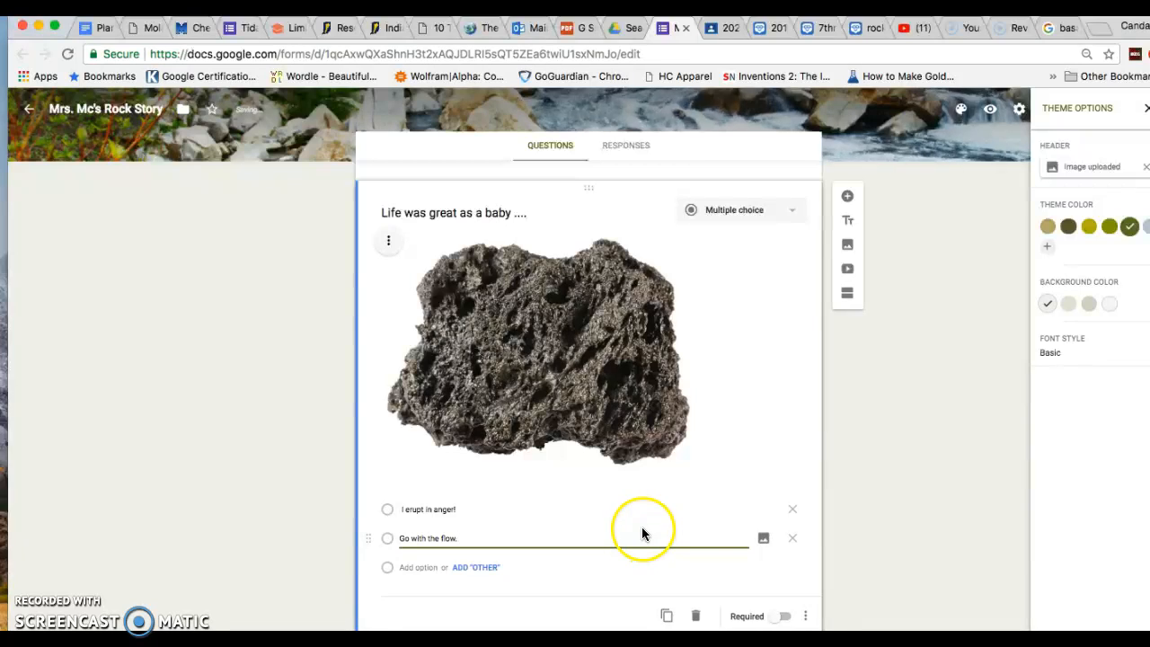
pyautogui.scroll(-1, 688, 552)
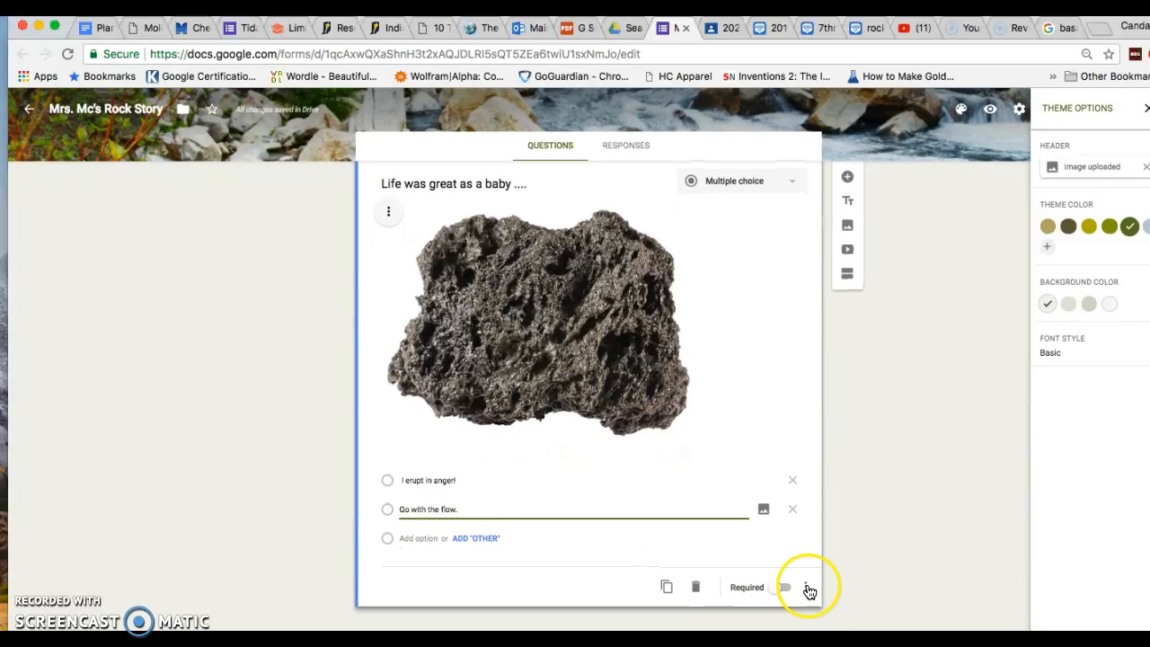
# Enable 'Go to section based on answer' for the rock question
pyautogui.click(805, 585)
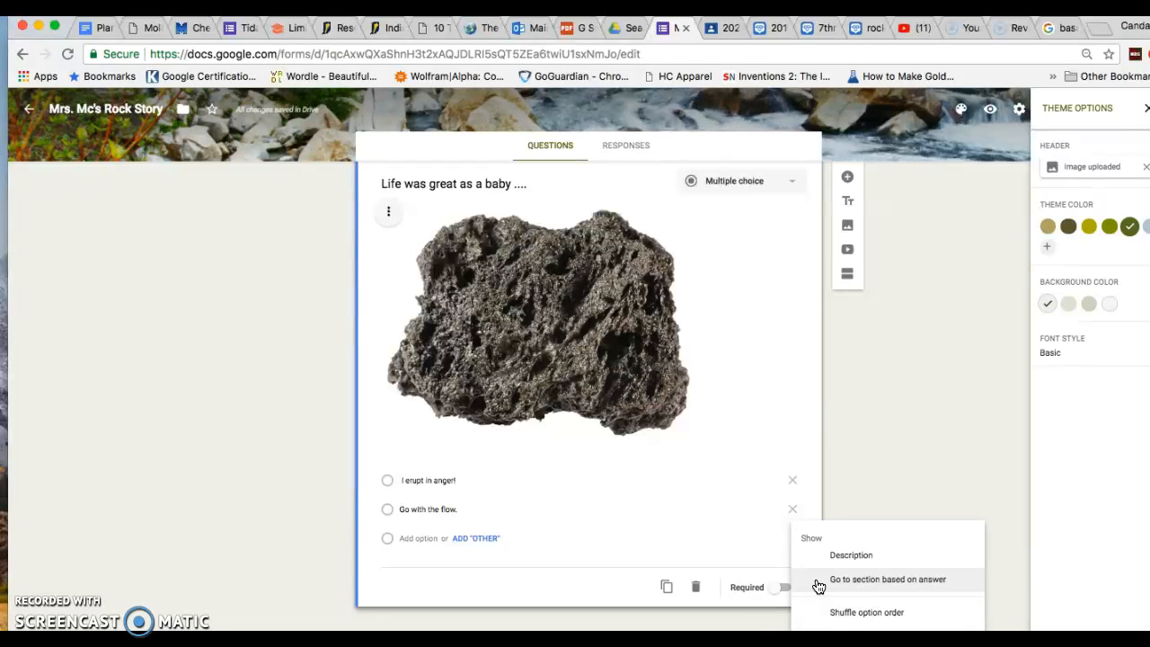
pyautogui.click(746, 556)
pyautogui.click(801, 590)
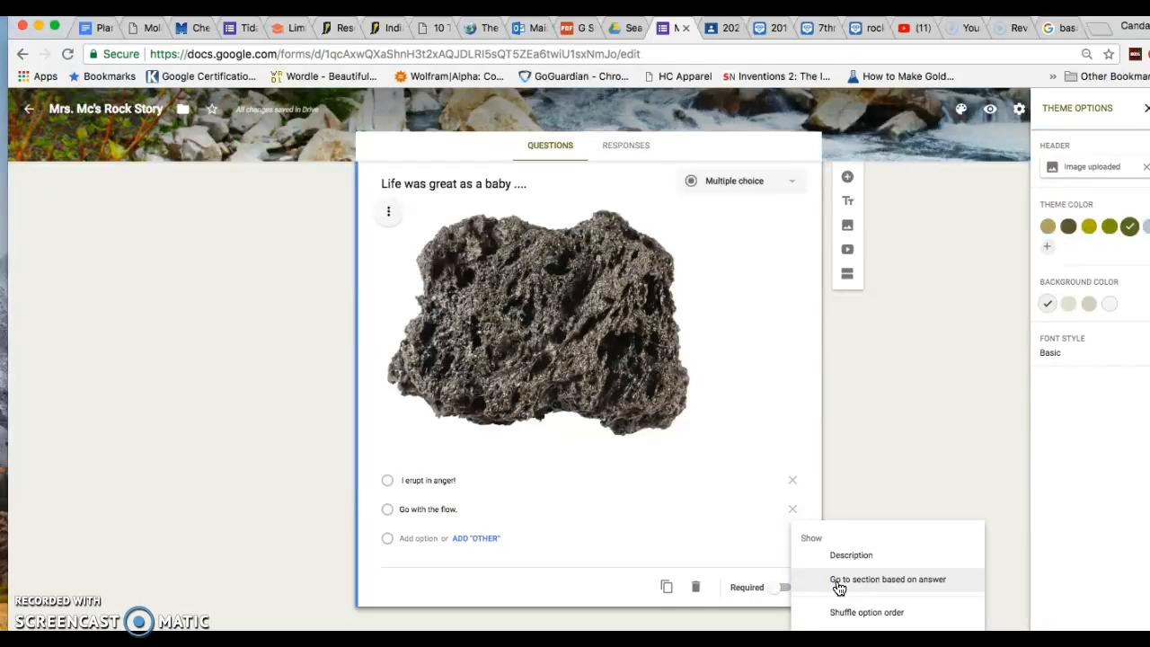
pyautogui.click(838, 587)
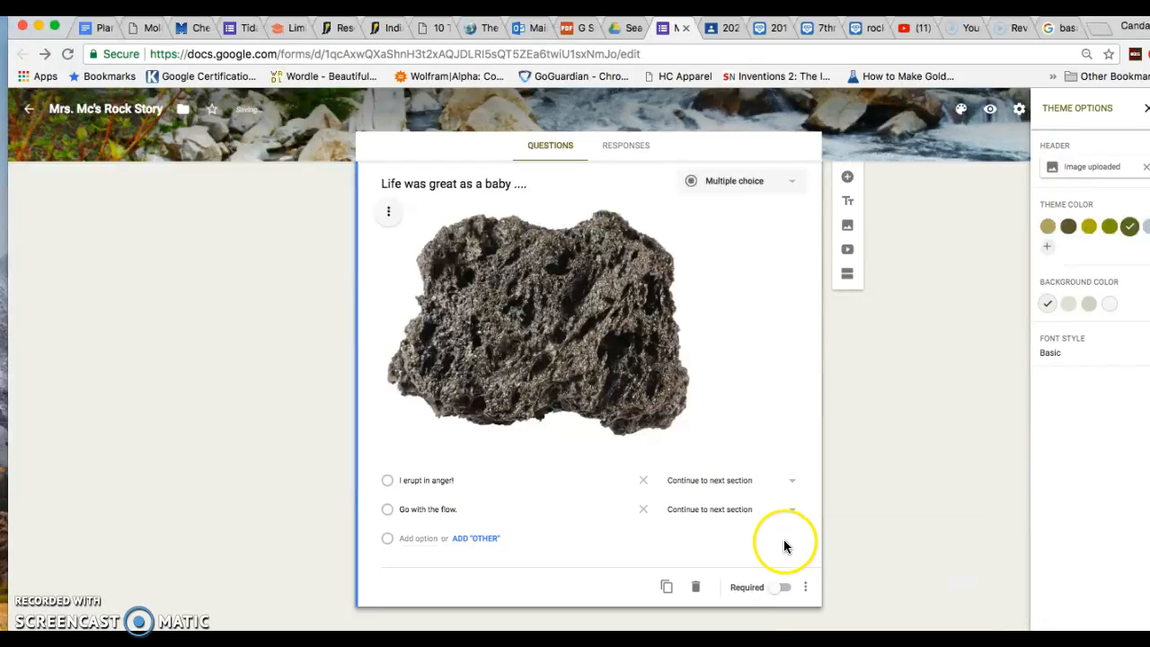
# Add a second section and title it 'Erupt in Anger!'
pyautogui.click(847, 275)
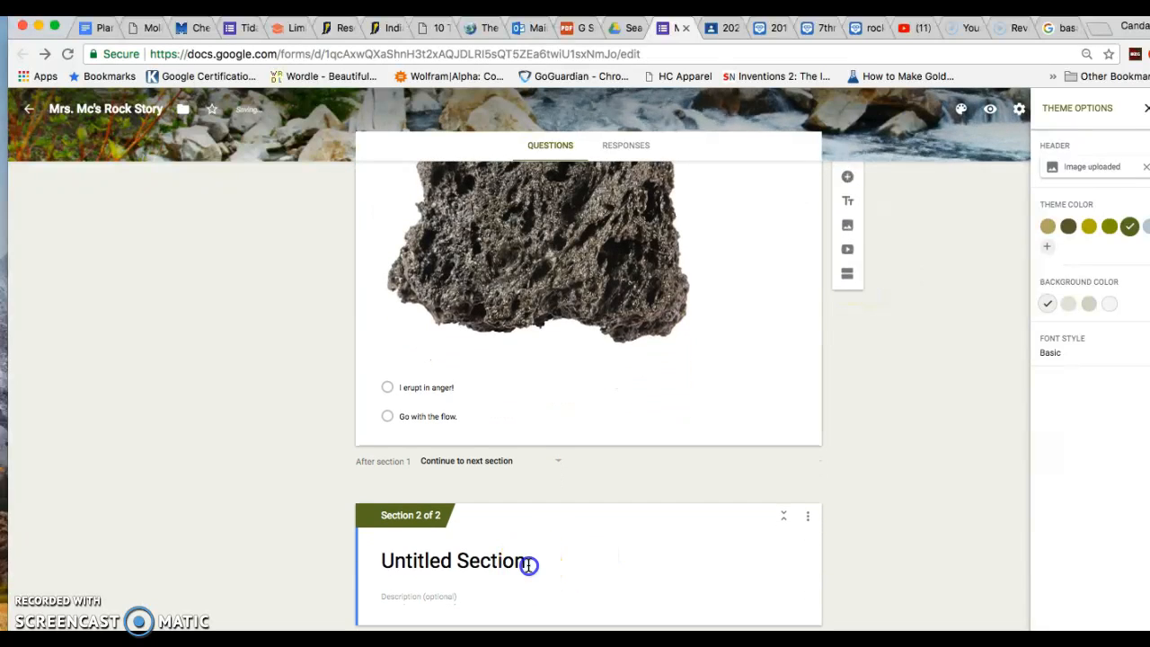
pyautogui.click(528, 562)
pyautogui.write('Erupt in Anger!')
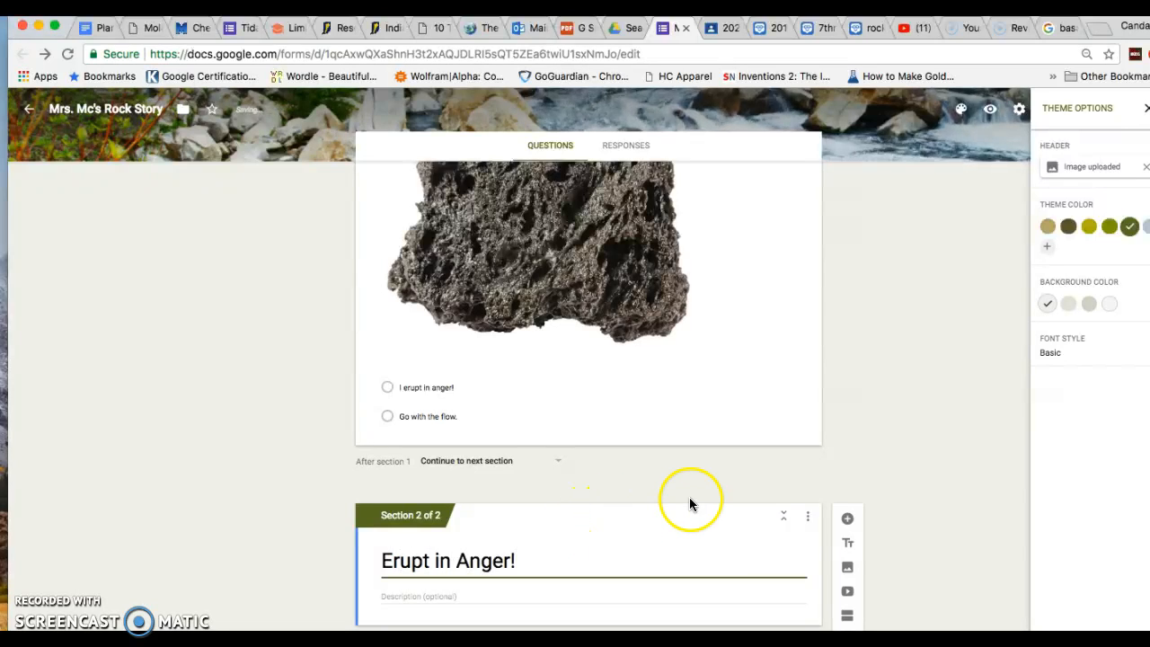
# Add a third section titled 'Go with the Flow!'
pyautogui.scroll(-1, 823, 491)
pyautogui.click(847, 599)
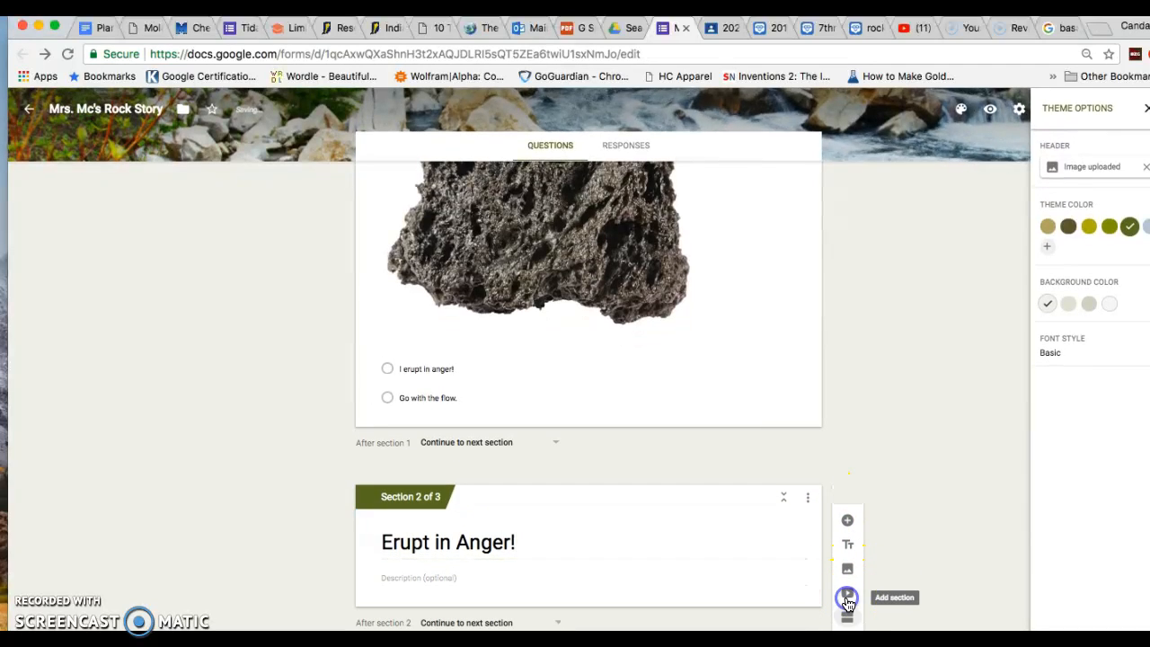
pyautogui.click(593, 615)
pyautogui.write('Go with the Flow!')
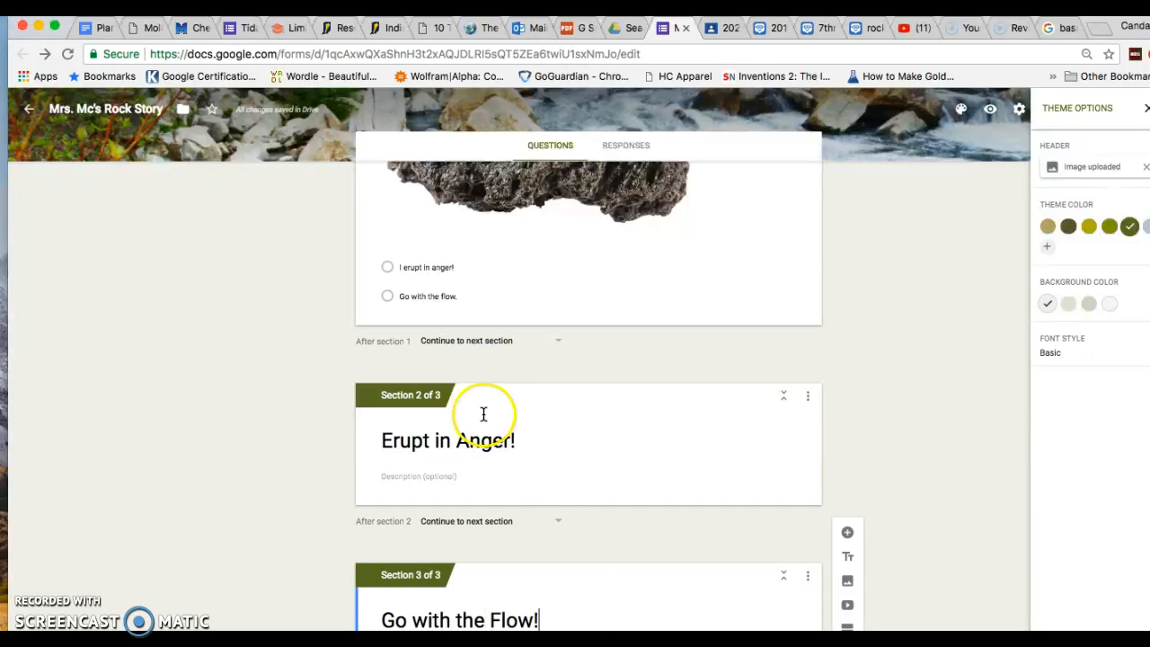
# Route 'I erupt in anger!' to section 2 (Erupt in Anger!) and 'Go with the flow.' to section 3 (Go with the Flow!)
pyautogui.click(699, 271)
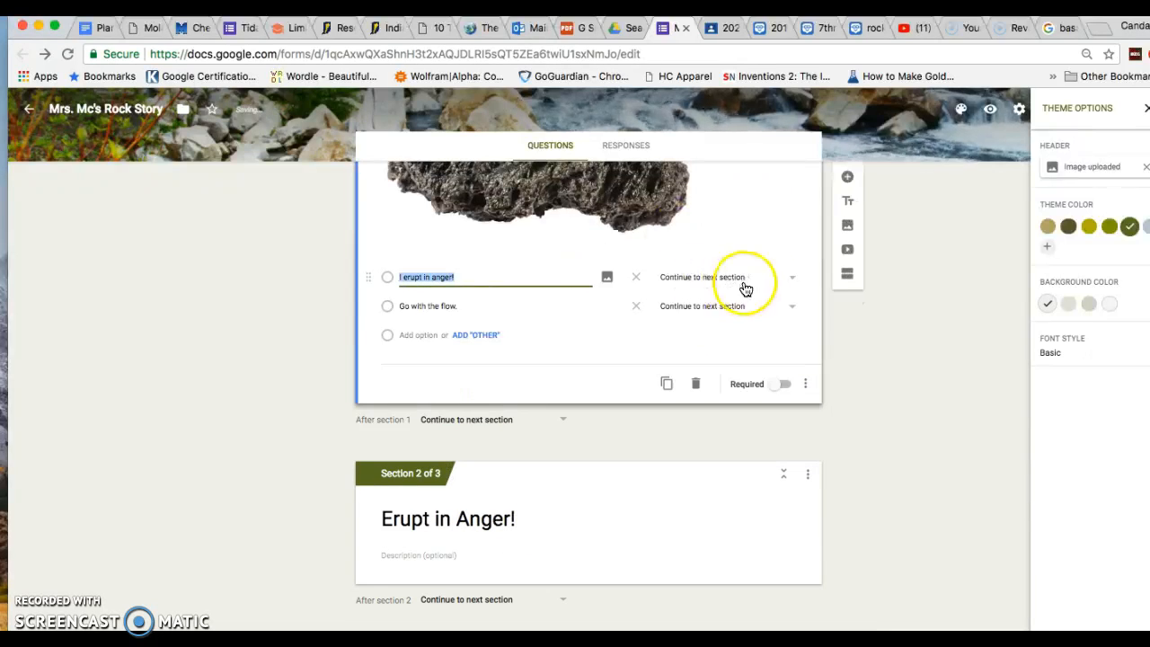
pyautogui.click(788, 282)
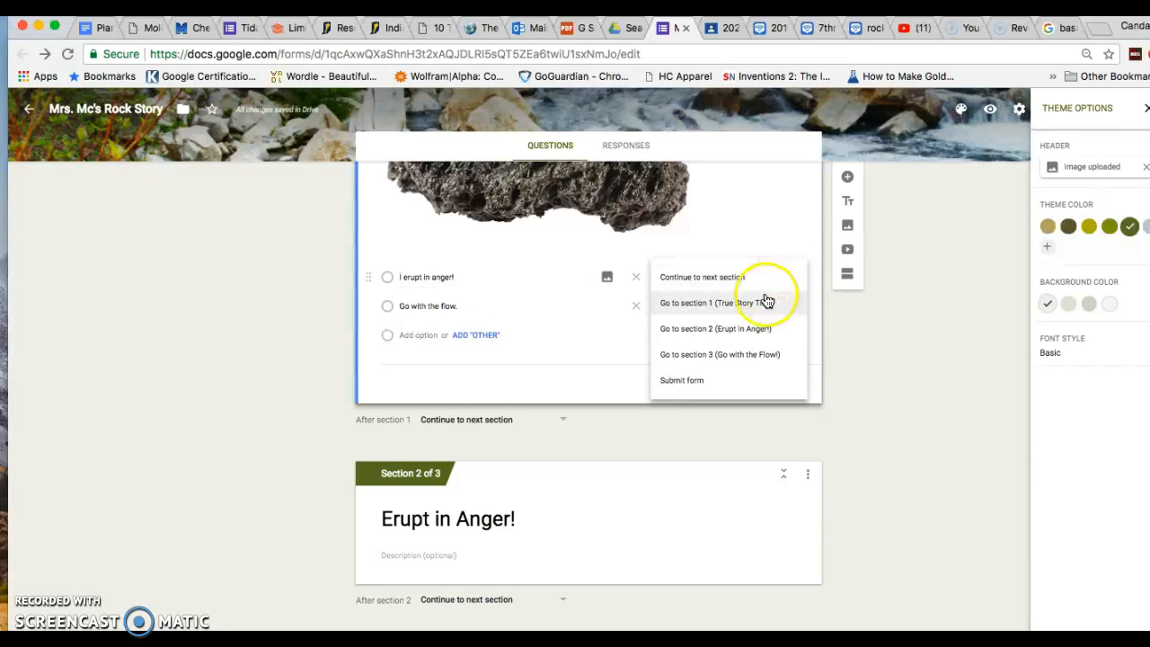
pyautogui.click(757, 328)
pyautogui.click(790, 306)
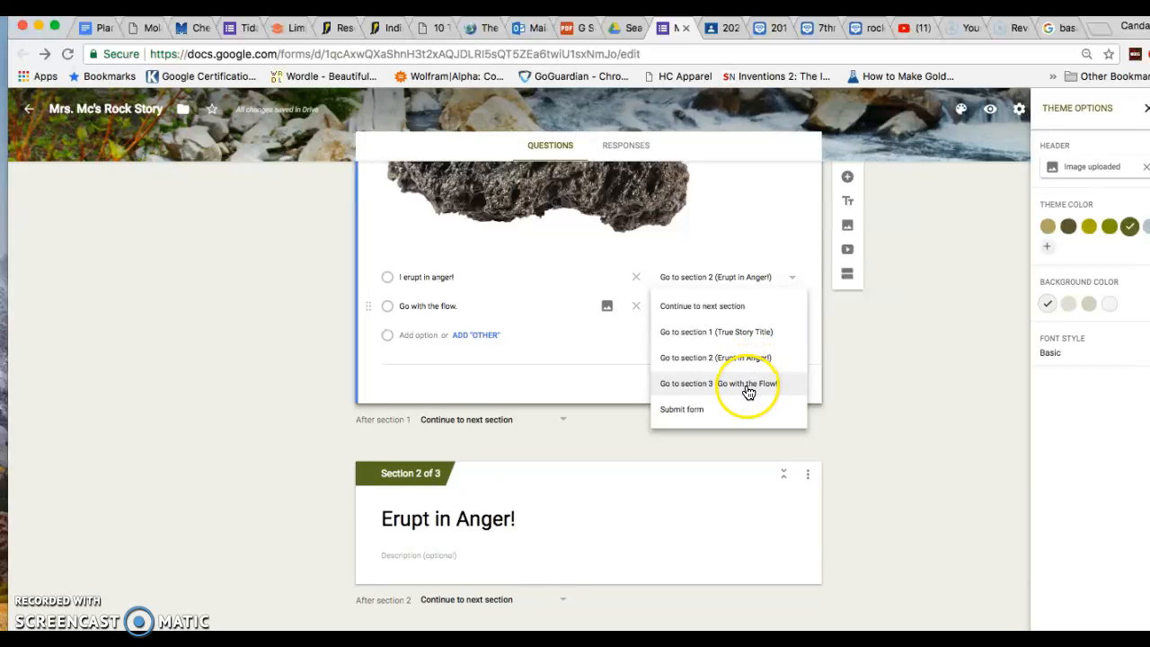
pyautogui.click(744, 384)
pyautogui.scroll(-2, 673, 354)
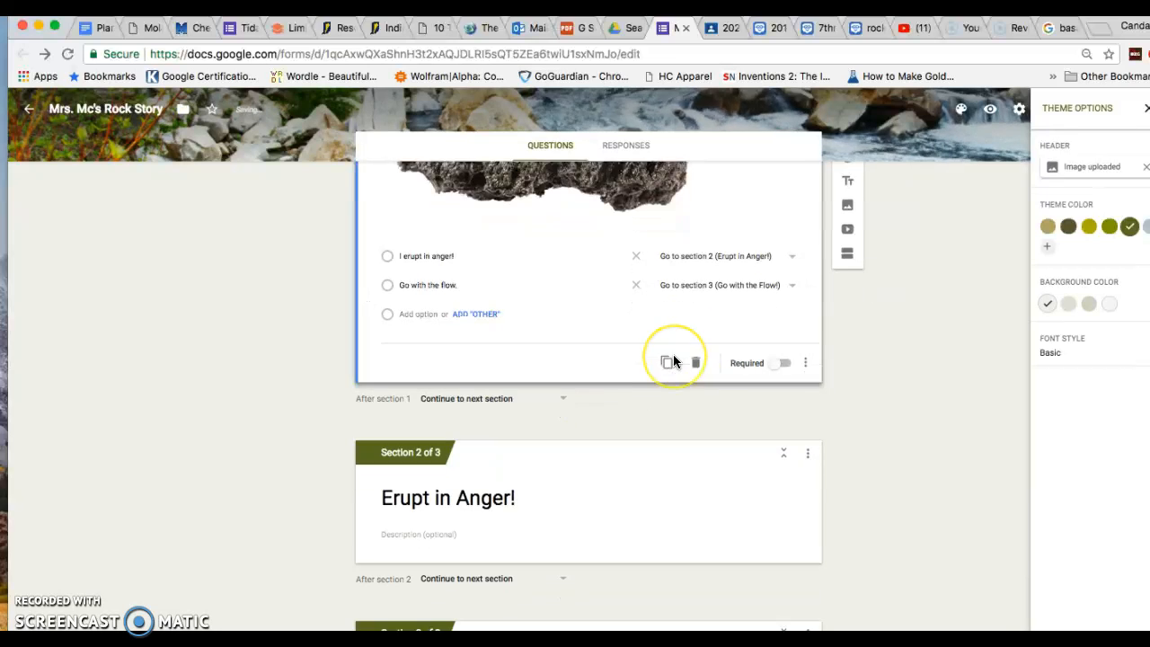
pyautogui.scroll(3, 673, 354)
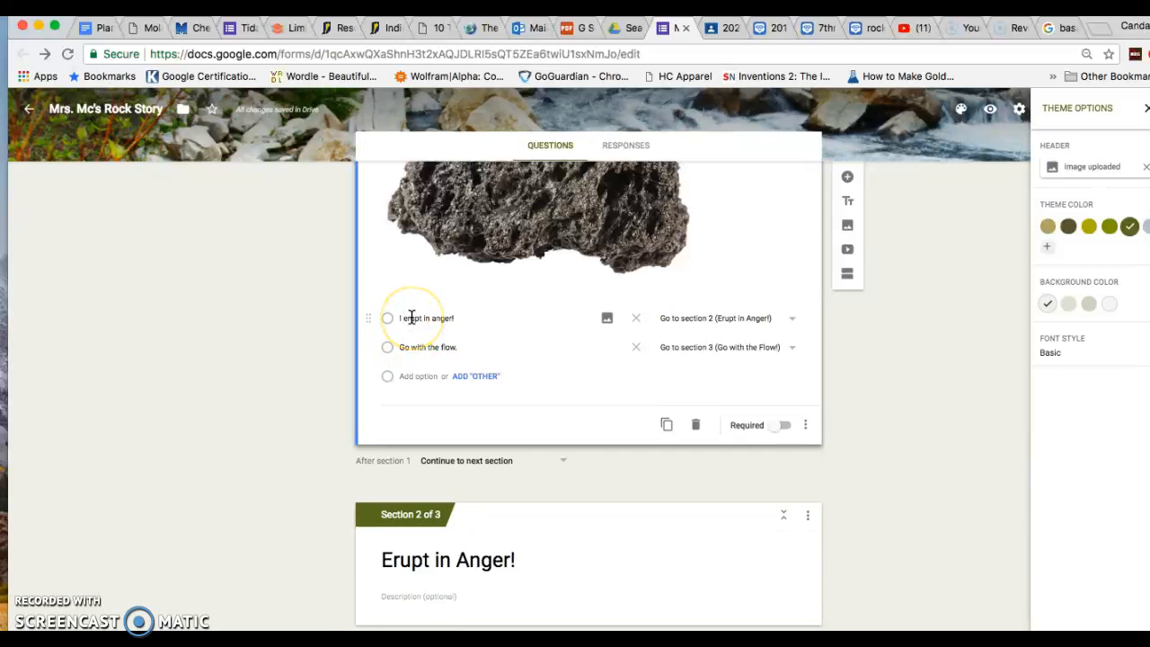
pyautogui.scroll(-3, 417, 485)
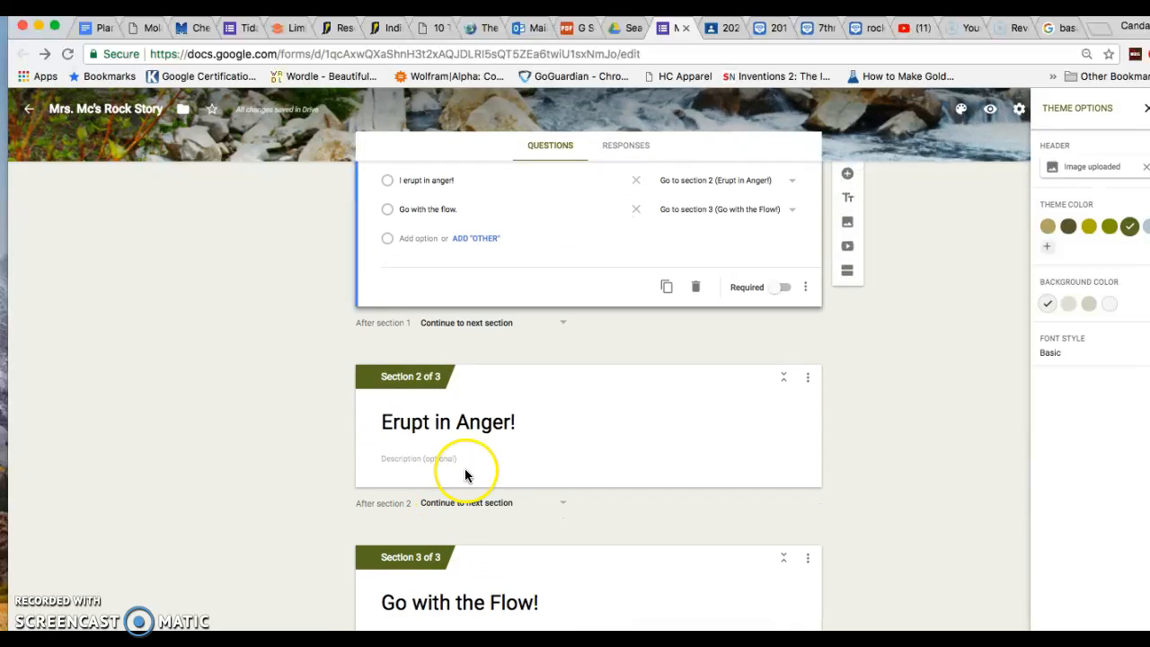
pyautogui.scroll(-1, 466, 602)
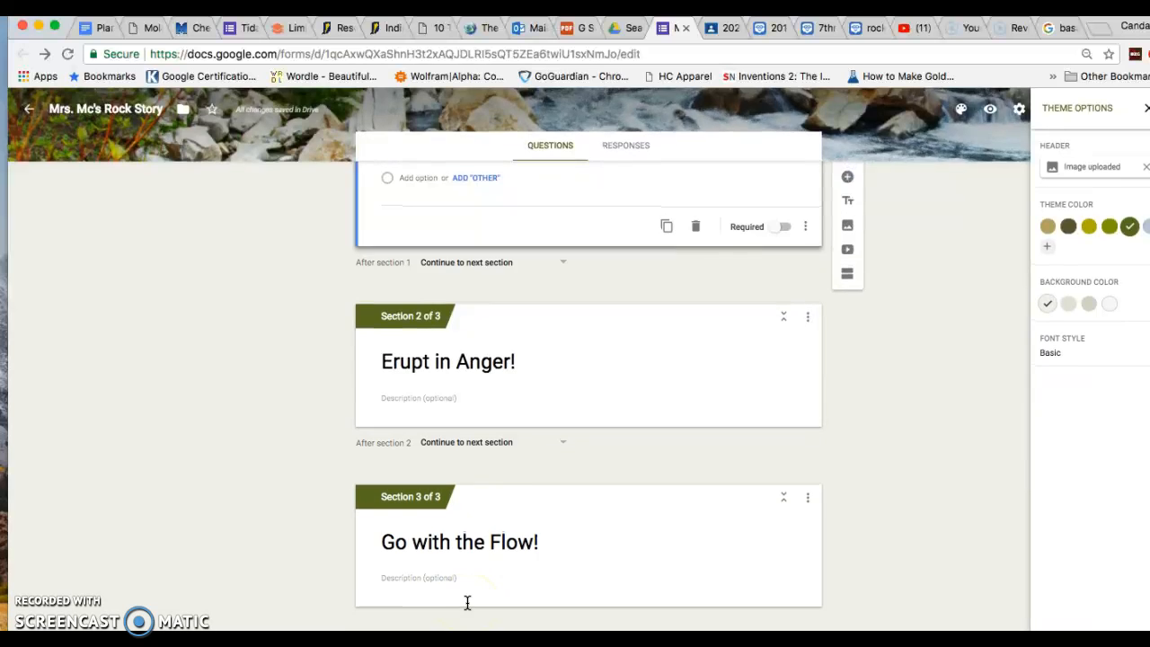
pyautogui.scroll(5, 521, 465)
pyautogui.scroll(3, 520, 467)
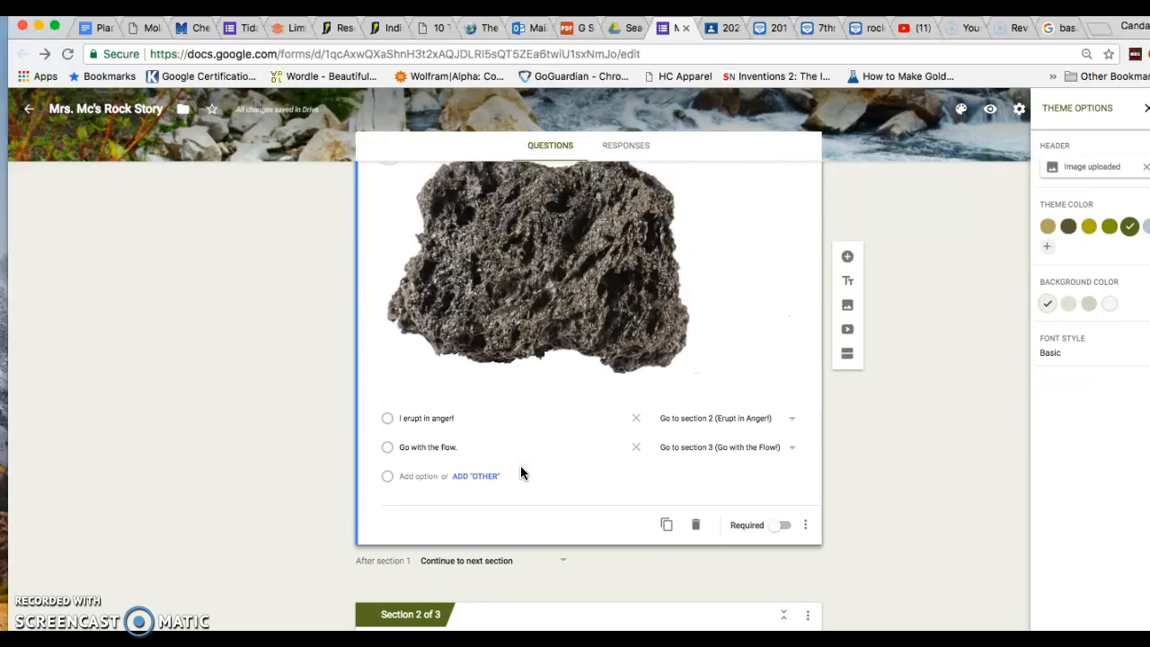
pyautogui.scroll(-6, 521, 471)
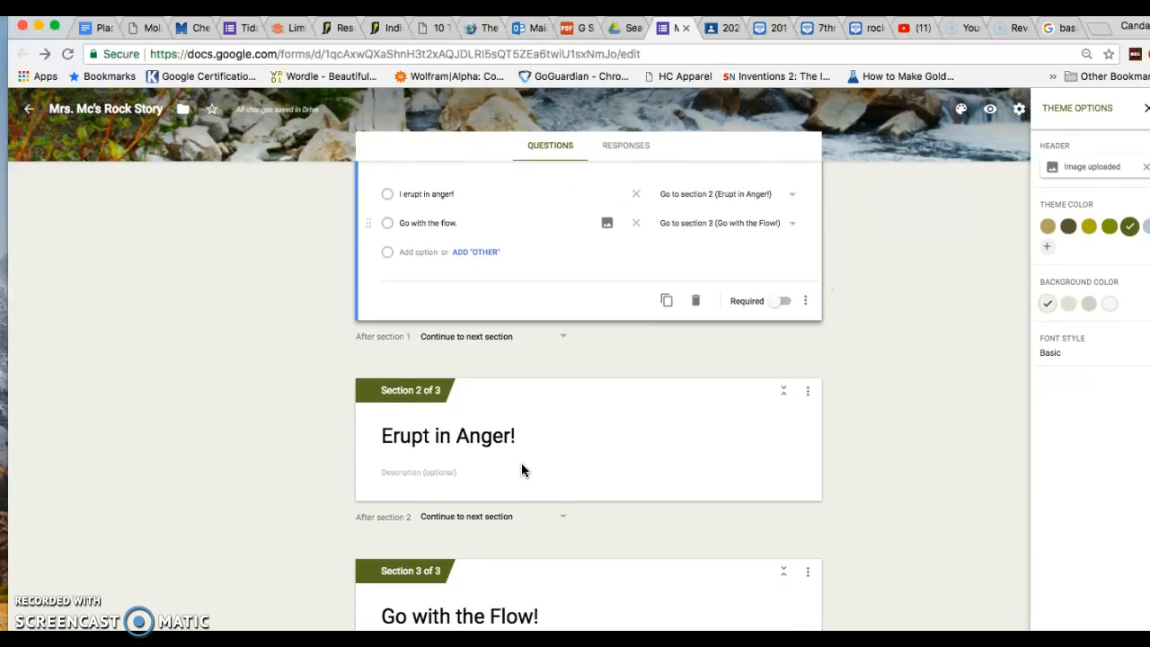
pyautogui.scroll(8, 765, 226)
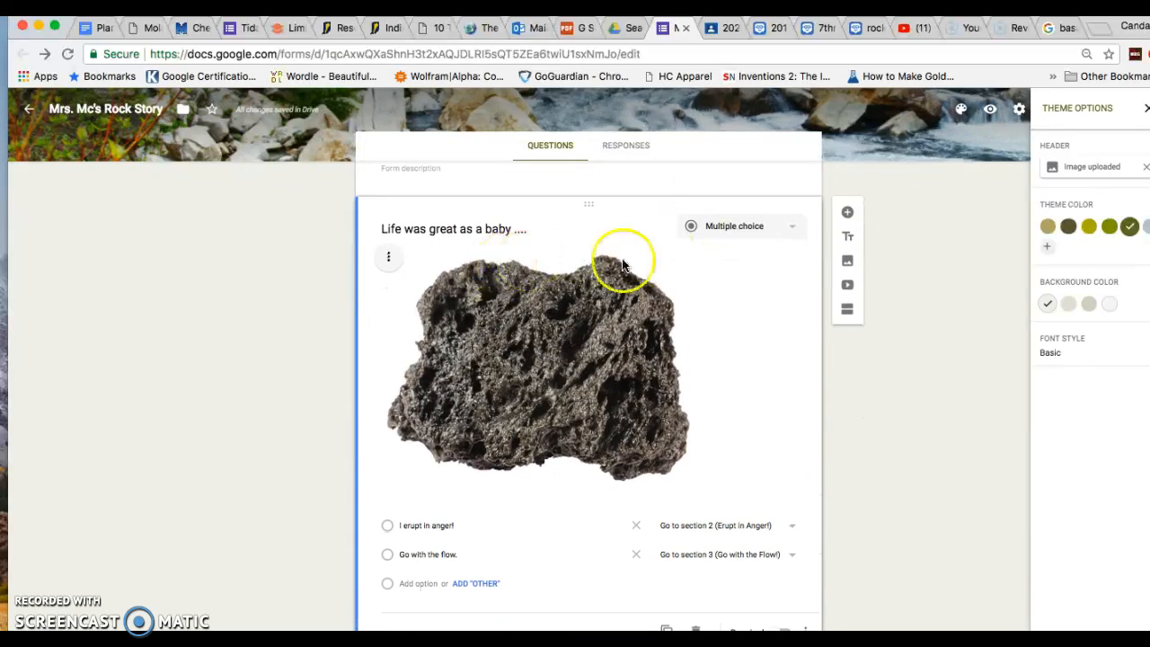
pyautogui.tripleClick(521, 228)
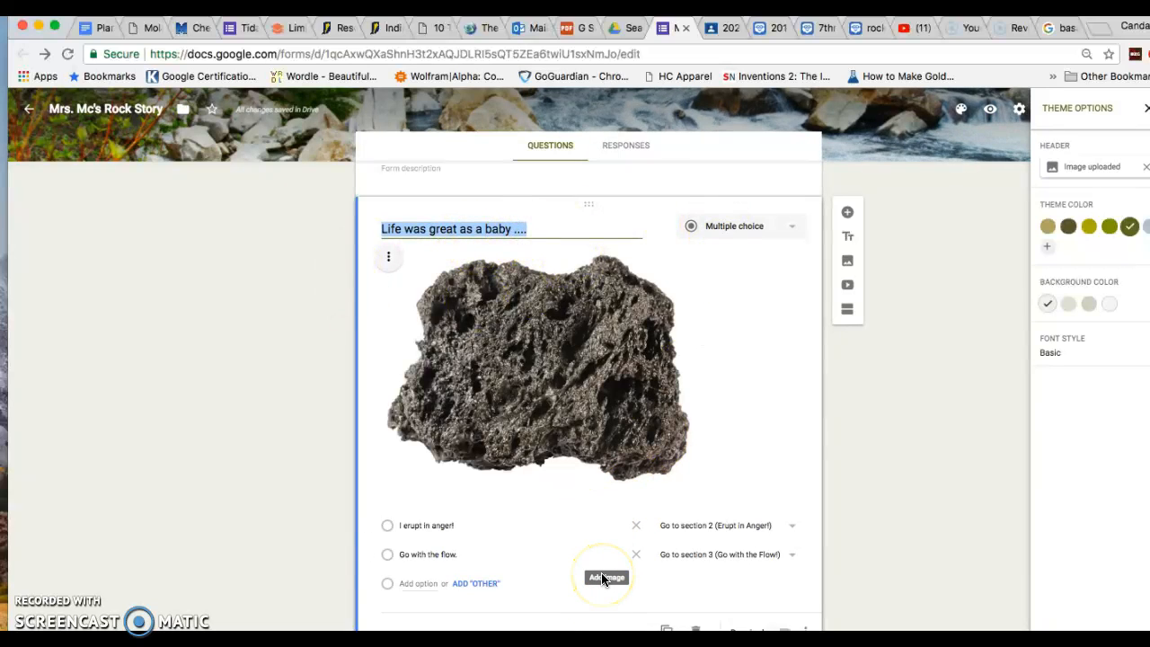
pyautogui.scroll(-5, 602, 577)
pyautogui.click(601, 577)
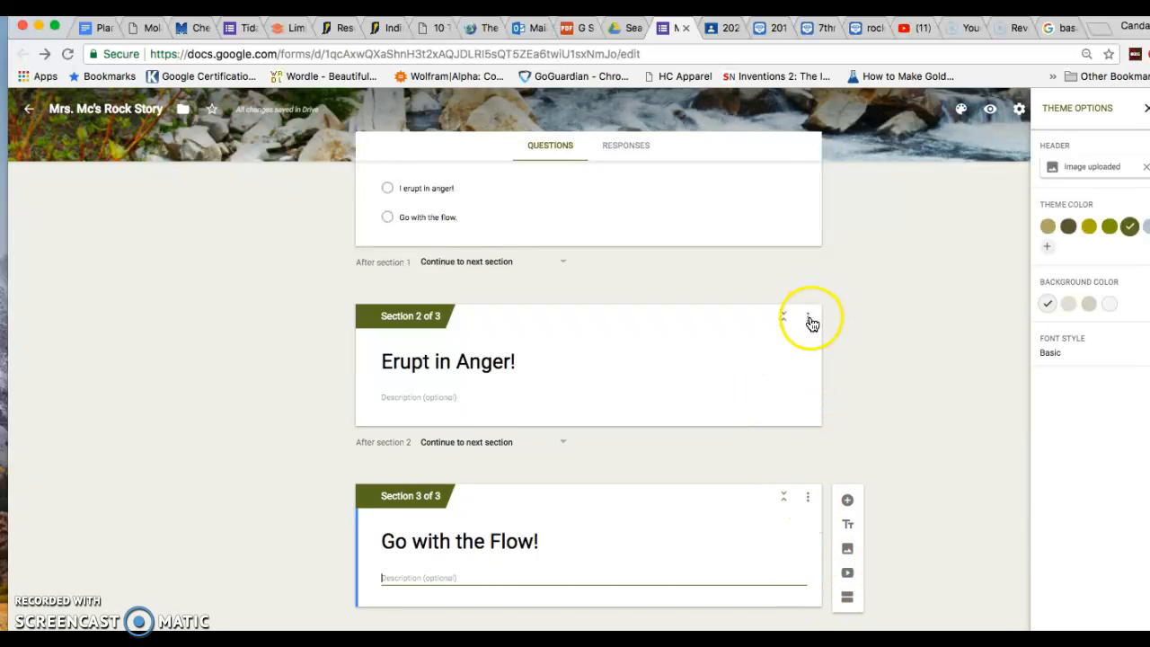
# Close section 3's options menu unchanged and scroll down to add a fourth section
pyautogui.click(807, 498)
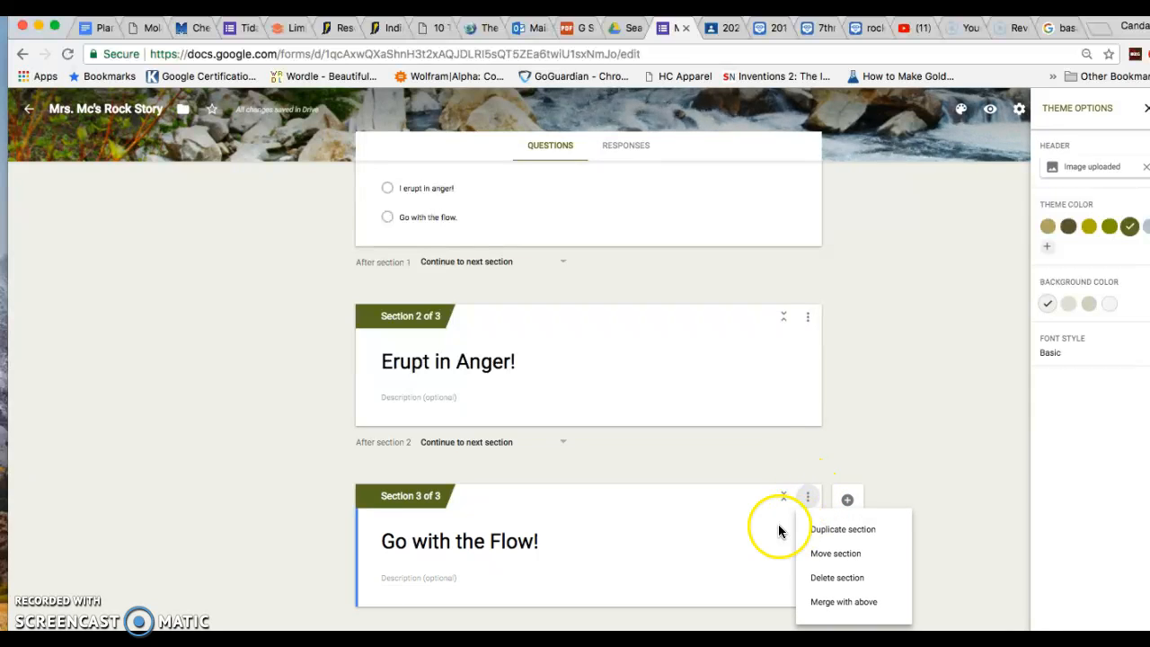
pyautogui.click(747, 559)
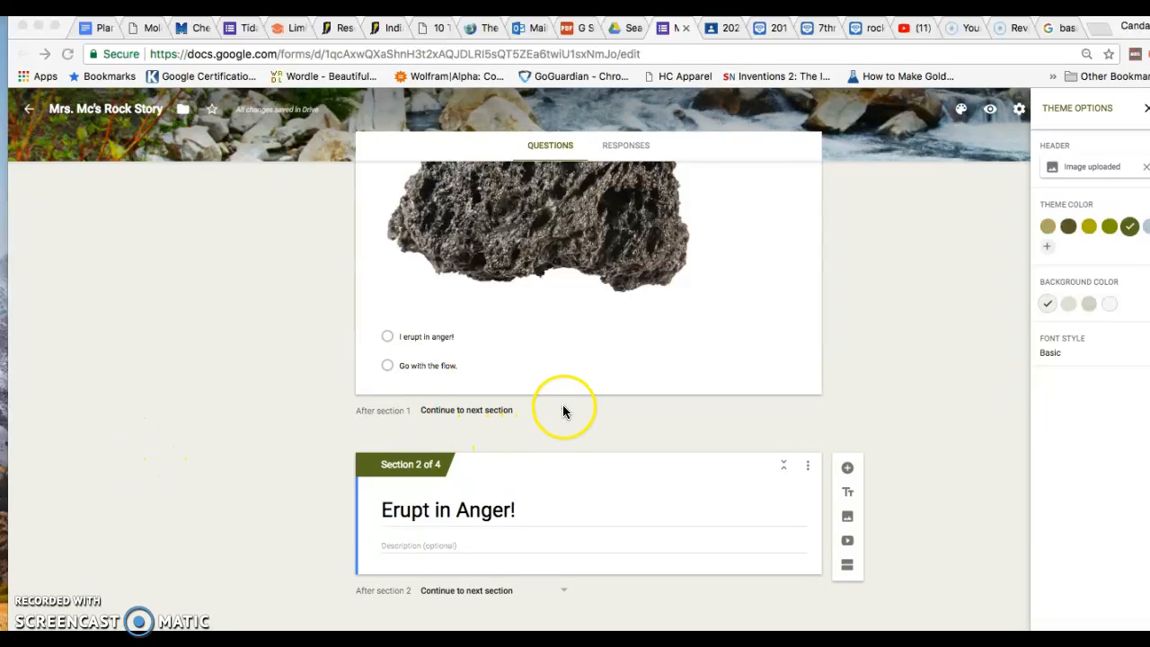
pyautogui.scroll(-1, 462, 411)
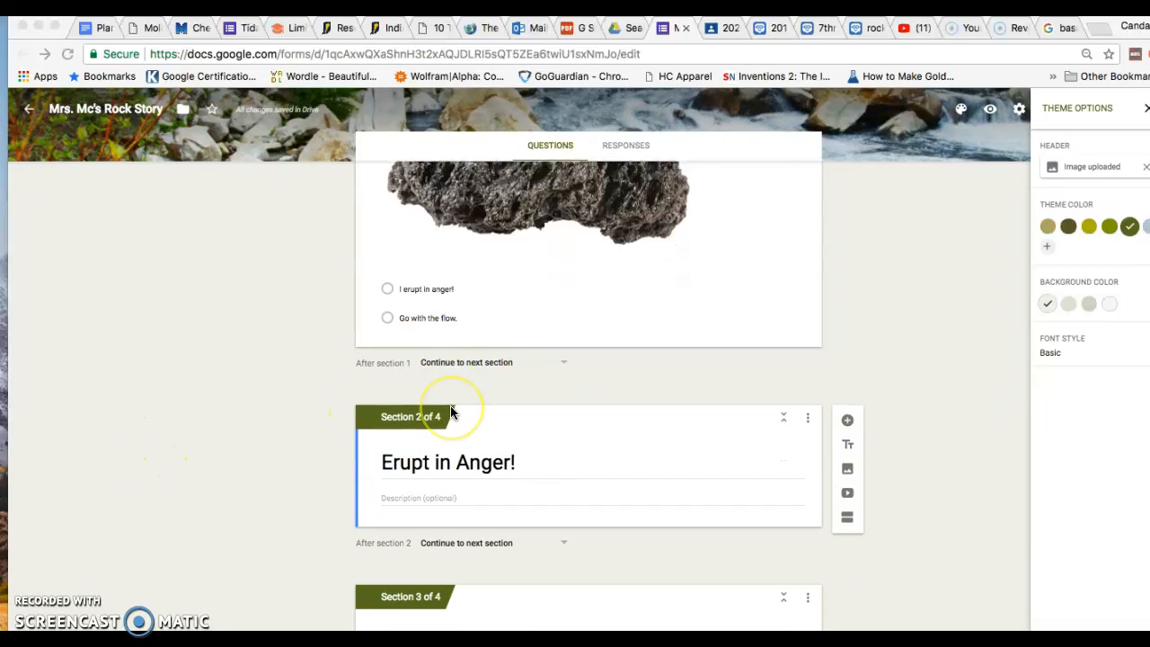
# Open the 'After section 1: Continue to next section' dropdown to list destination sections
pyautogui.click(564, 361)
pyautogui.click(529, 363)
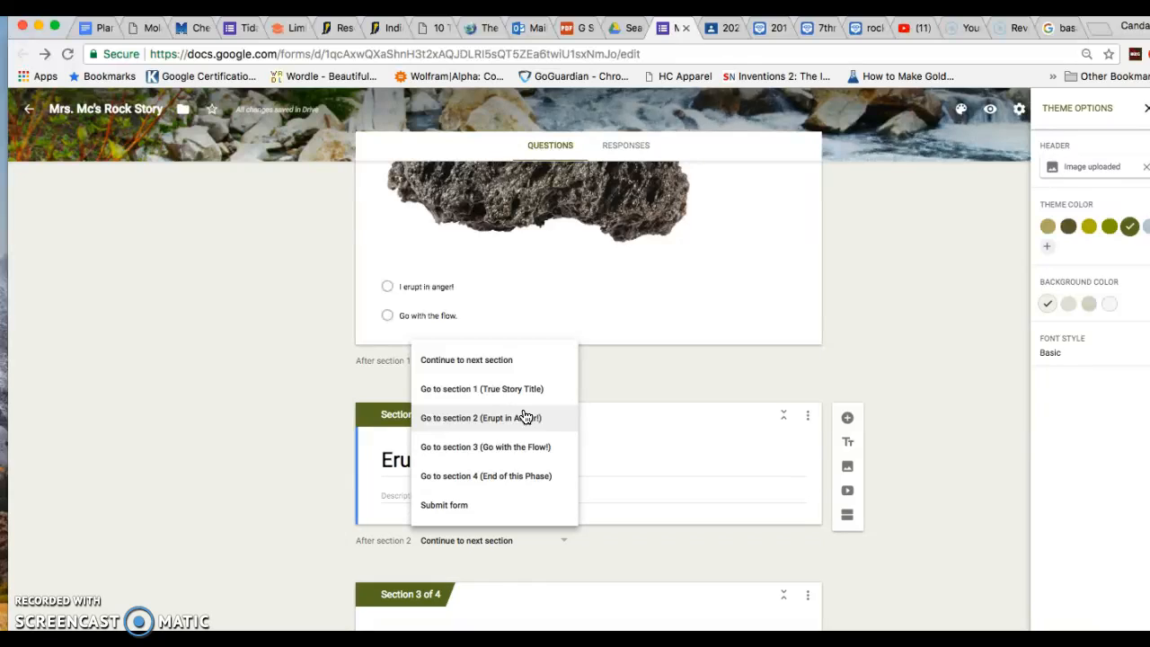
pyautogui.click(208, 419)
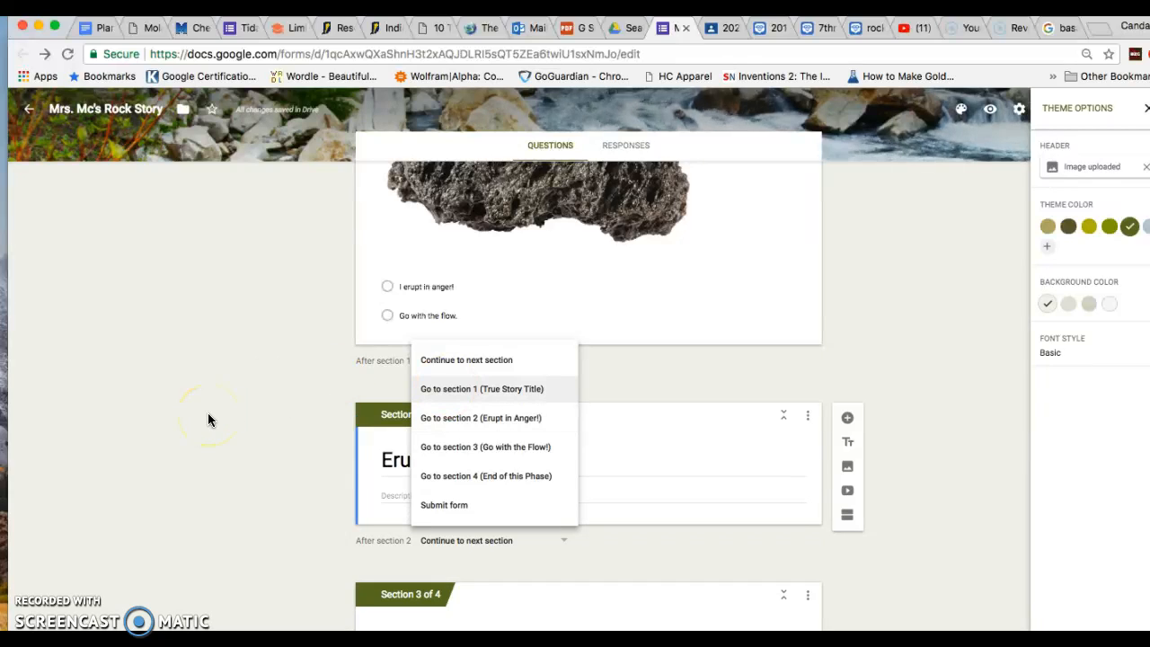